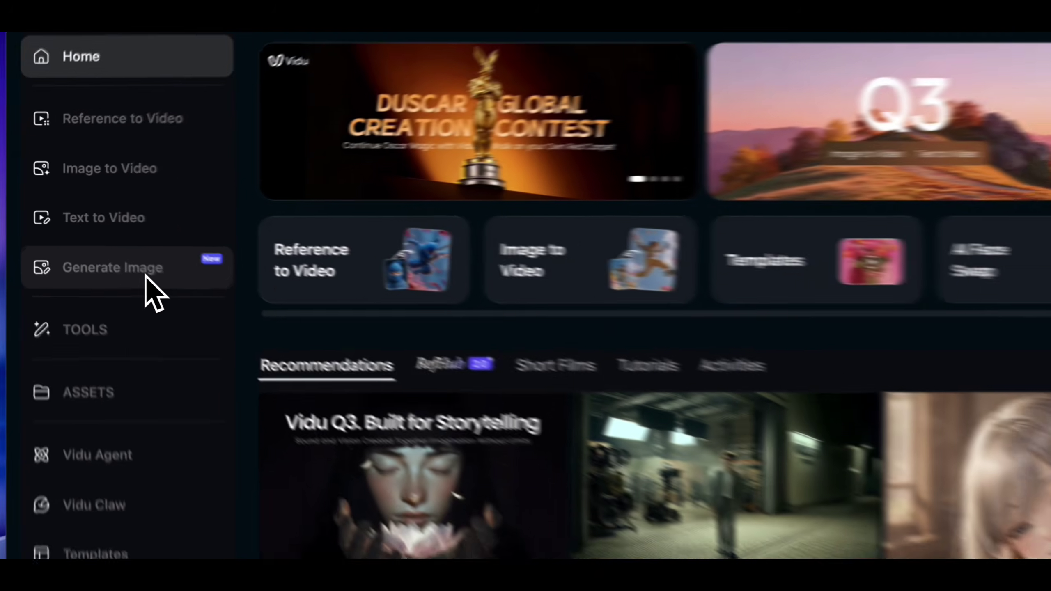
Open the Text to Image generator and fill its prompt with the document's paragraph about a young woman in a luxury car.
{"action": "left_click", "coordinate": [197, 306]}
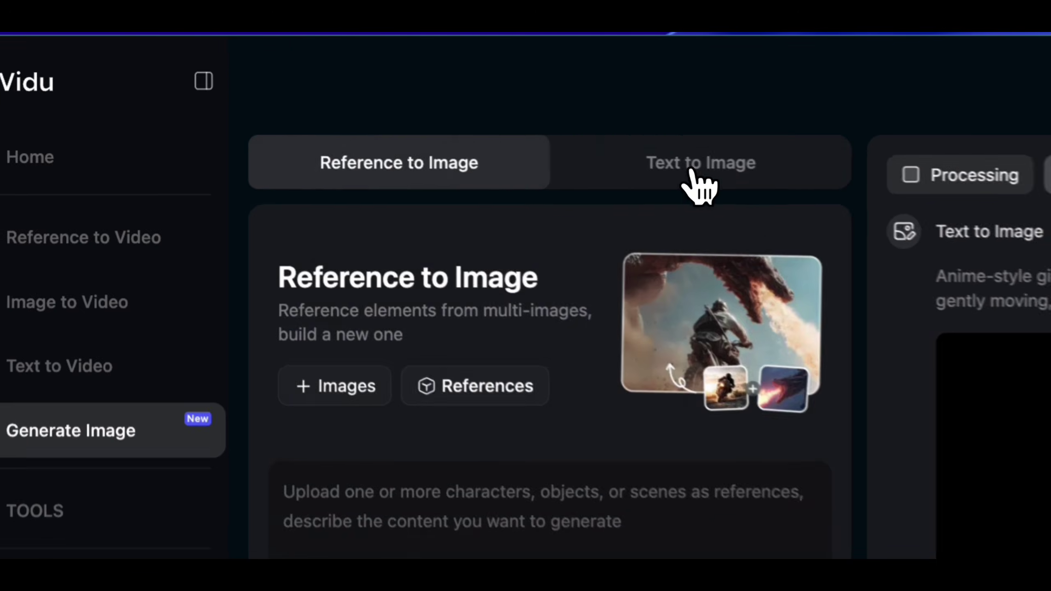
{"action": "left_click", "coordinate": [412, 107]}
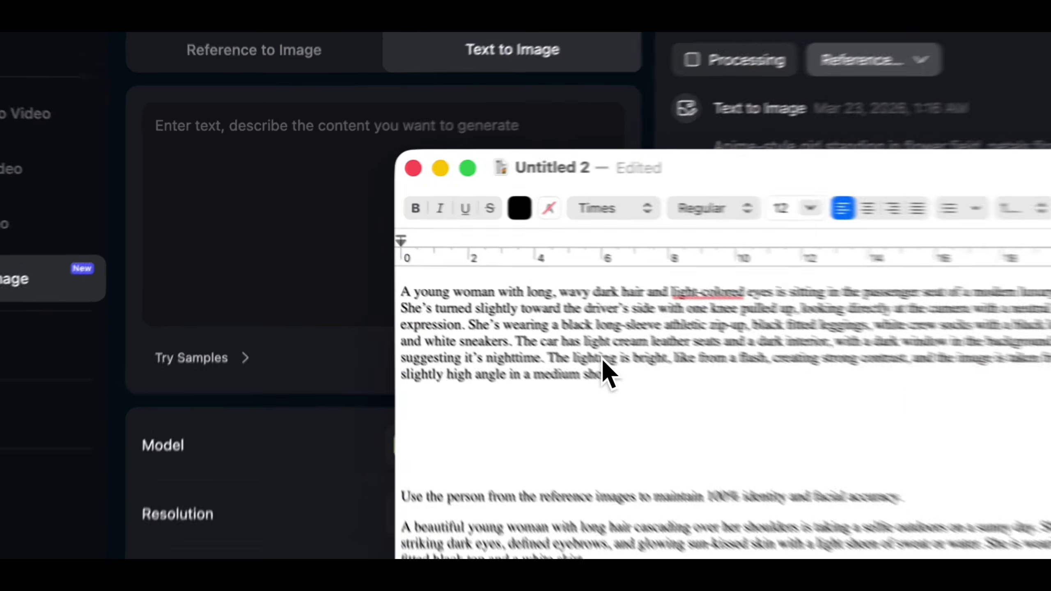
{"action": "triple_click", "coordinate": [361, 280]}
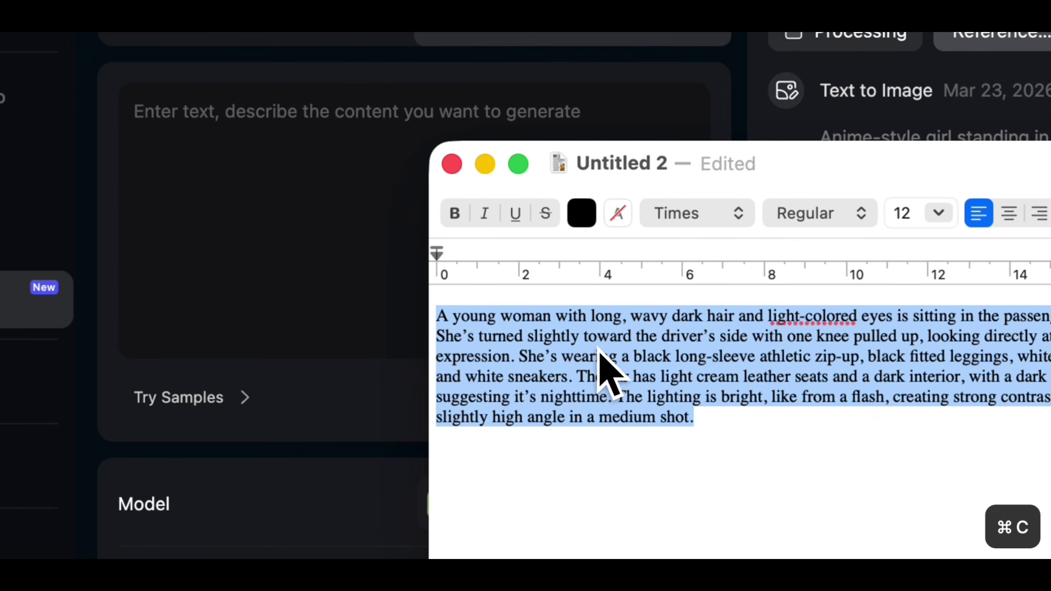
{"action": "left_click", "coordinate": [350, 164]}
{"action": "type", "text": "A young woman with long, wavy dark hair and light-colored eyes is sitting in the passenger seat of a modern luxury car. She’s turned slightly toward the driver’s side with one knee pulled up, looking directly at the camera with a neutral expression. She’s wearing a black long-sleeve athletic zip-up, black fitted leggings, white crew socks with a black logo, and white sneakers. The car has light cream leather seats and a dark interior, with a dark window in the background suggesting it’s nighttime. The lighting is bright, like from a flash, creating strong contrast, and the image is taken from a slightly high angle in a medium shot."}
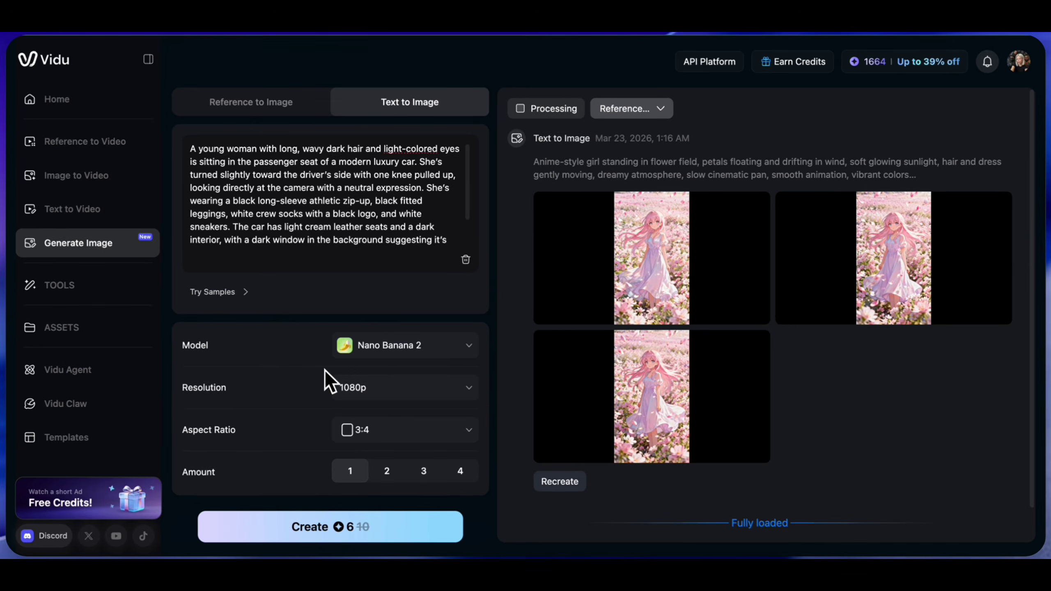
Generate 2 images from the prompt with the Nano Banana 2 model and a 3:4 aspect ratio.
{"action": "left_click", "coordinate": [388, 473]}
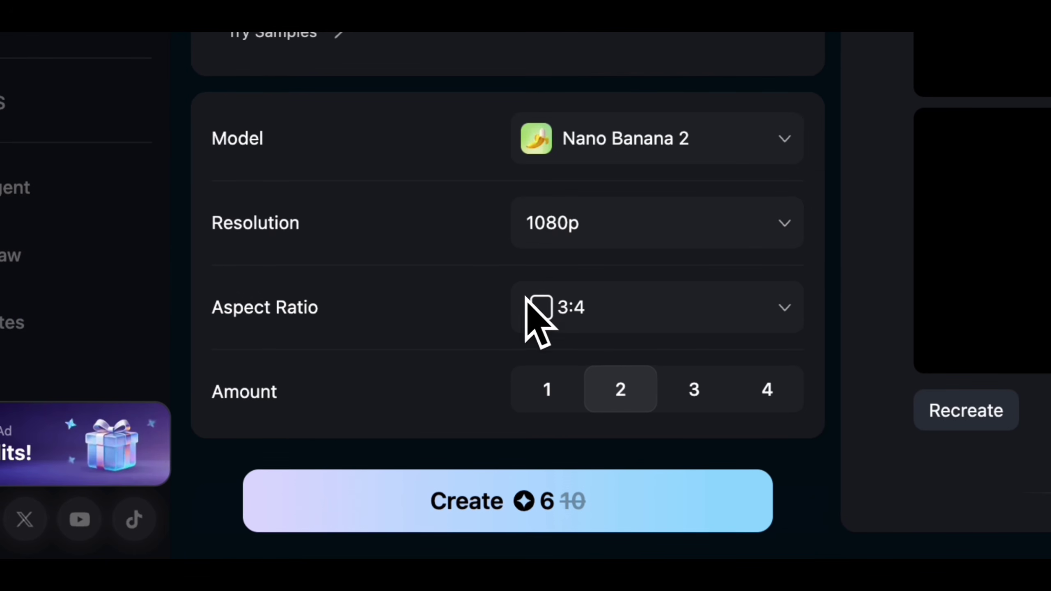
{"action": "left_click", "coordinate": [596, 325]}
{"action": "left_click", "coordinate": [562, 260]}
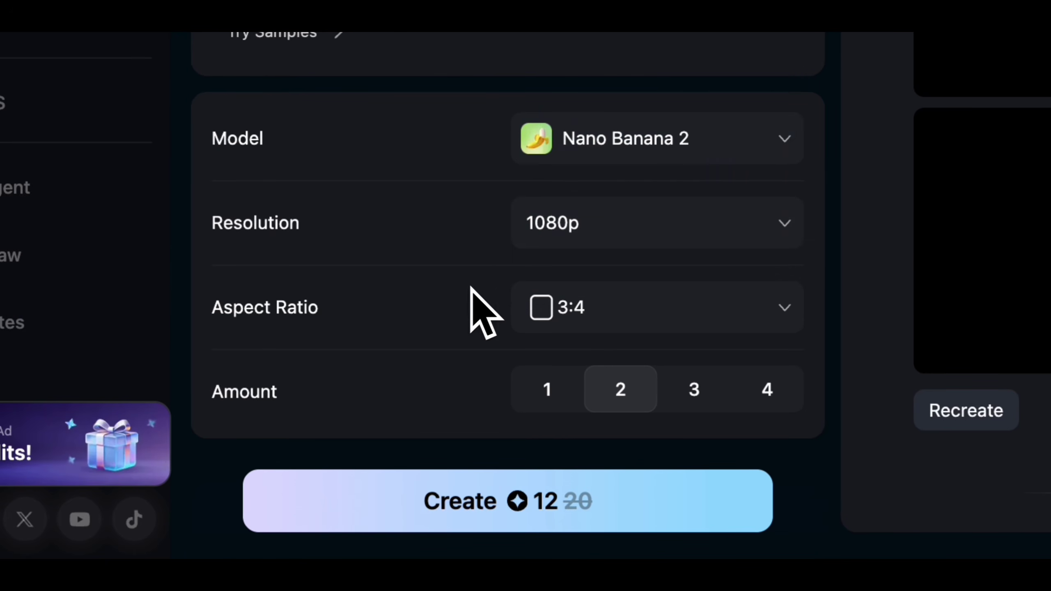
{"action": "left_click", "coordinate": [591, 140]}
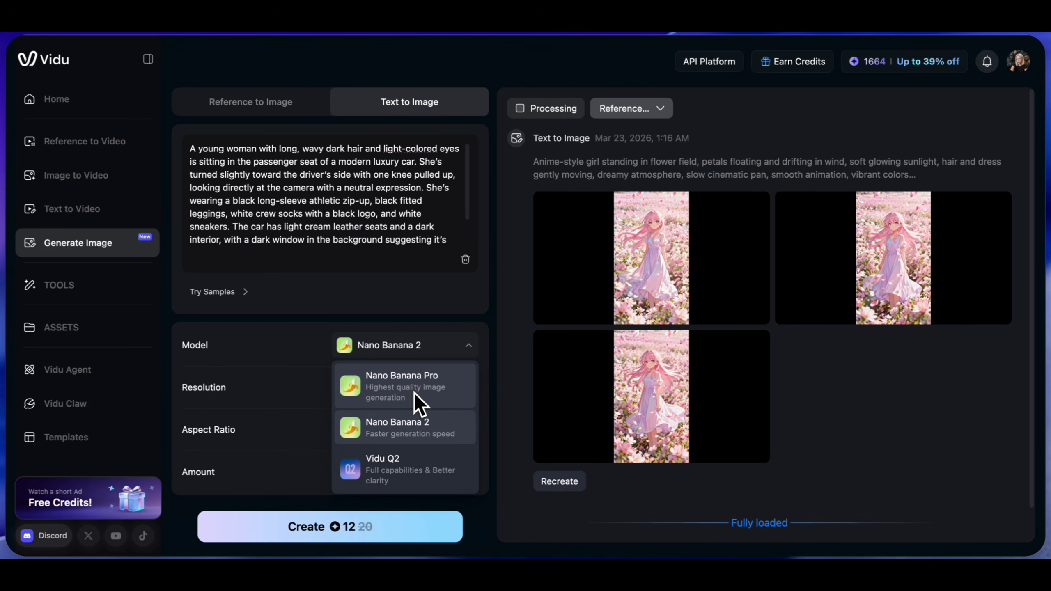
{"action": "left_click", "coordinate": [399, 420]}
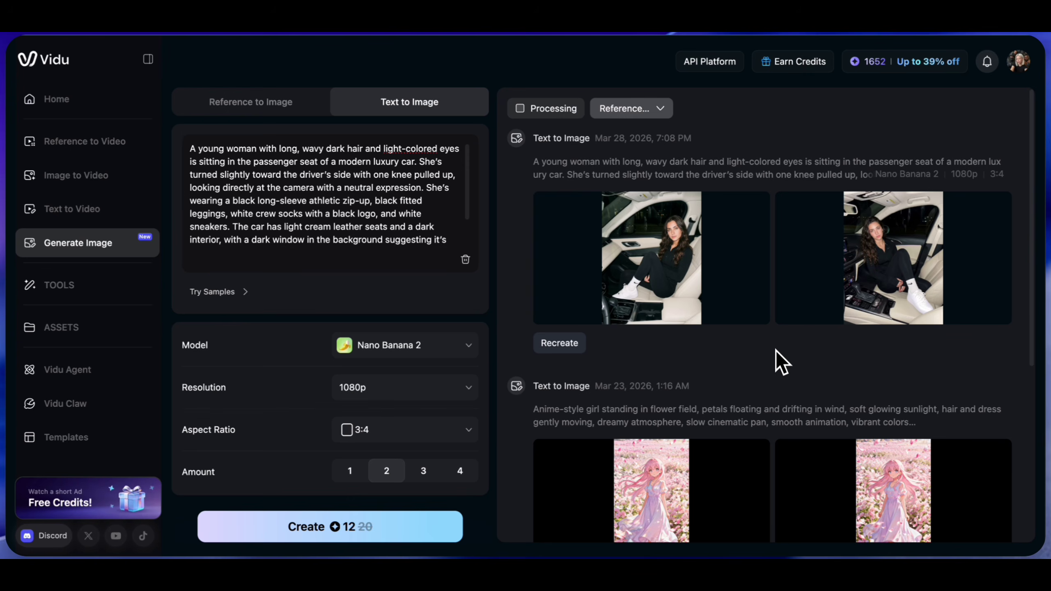
View both generated car images at full size and examine their detail and realism.
{"action": "left_click", "coordinate": [668, 265]}
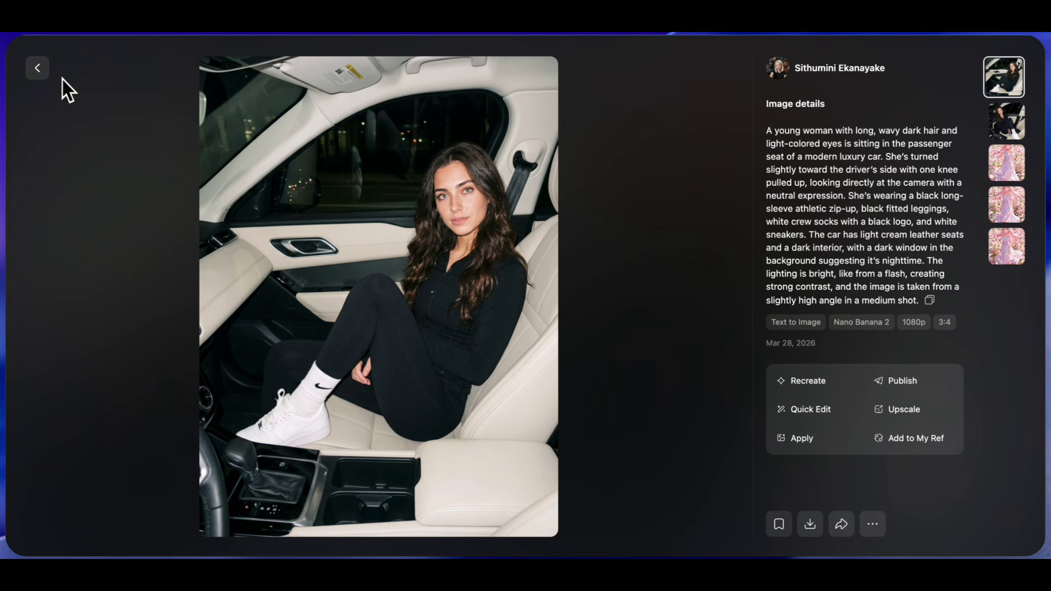
{"action": "left_click", "coordinate": [36, 69]}
{"action": "left_click", "coordinate": [876, 277]}
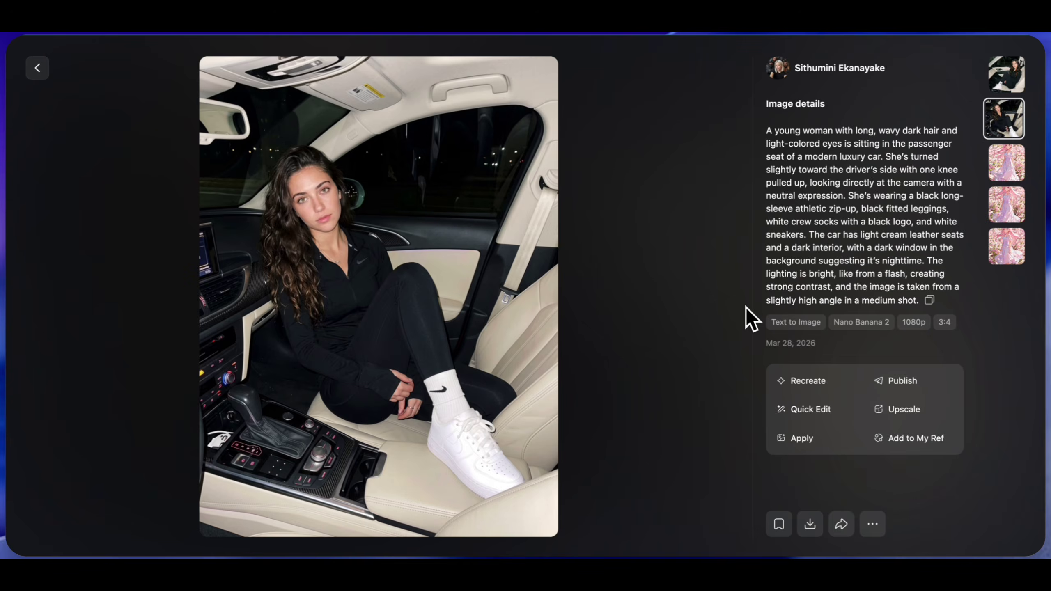
{"action": "left_click", "coordinate": [321, 218]}
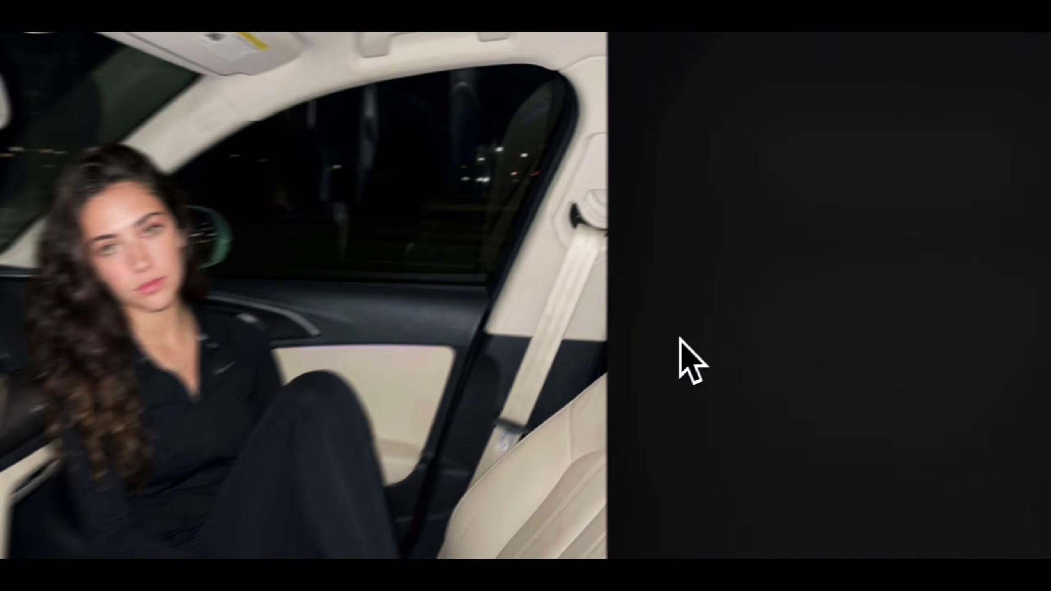
{"action": "left_click", "coordinate": [872, 209]}
{"action": "left_click", "coordinate": [34, 67]}
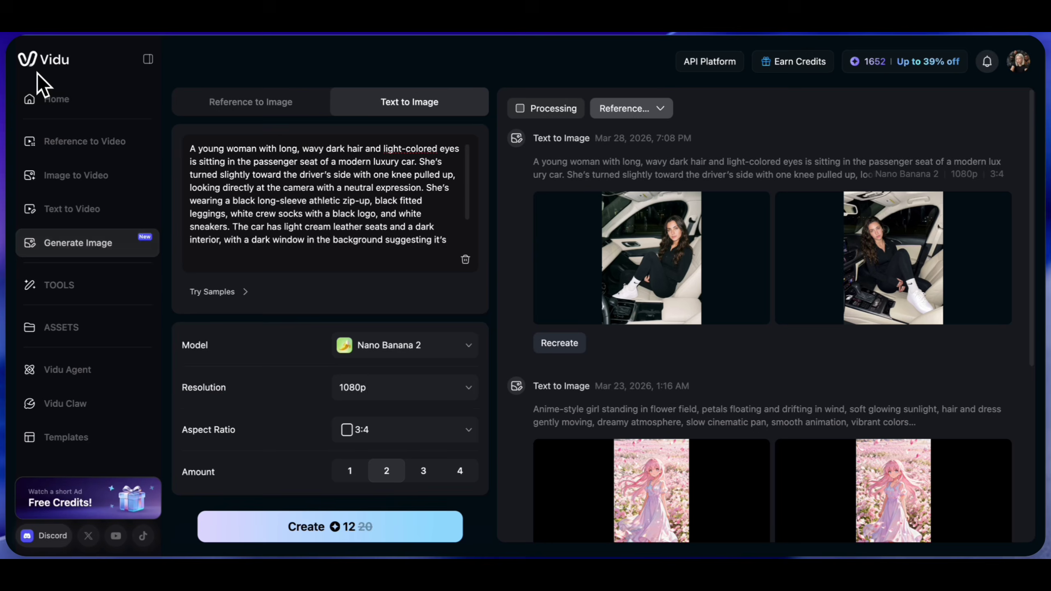
{"action": "left_click", "coordinate": [648, 247]}
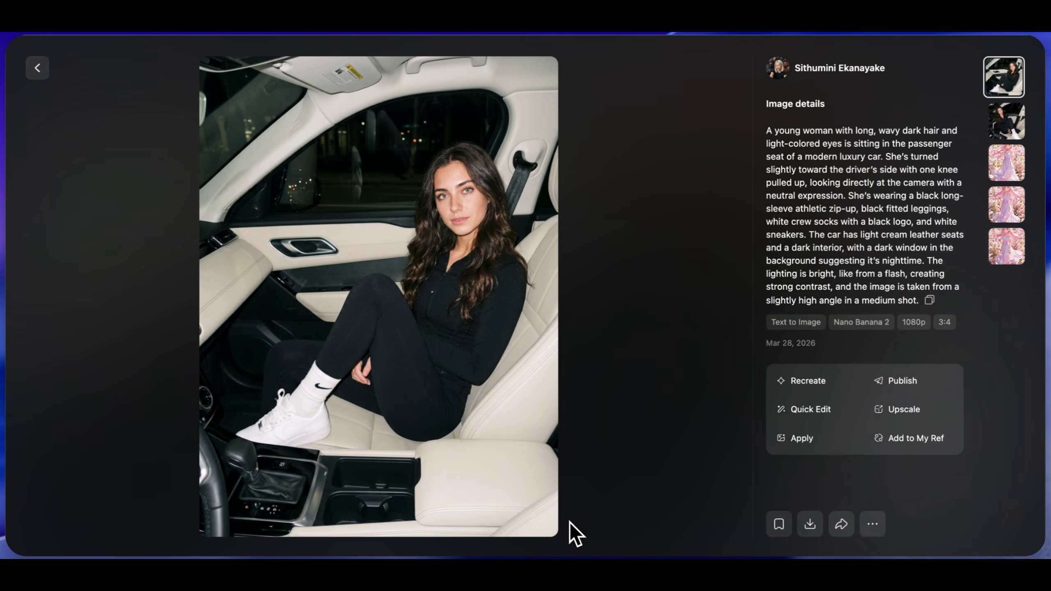
{"action": "left_click", "coordinate": [37, 68]}
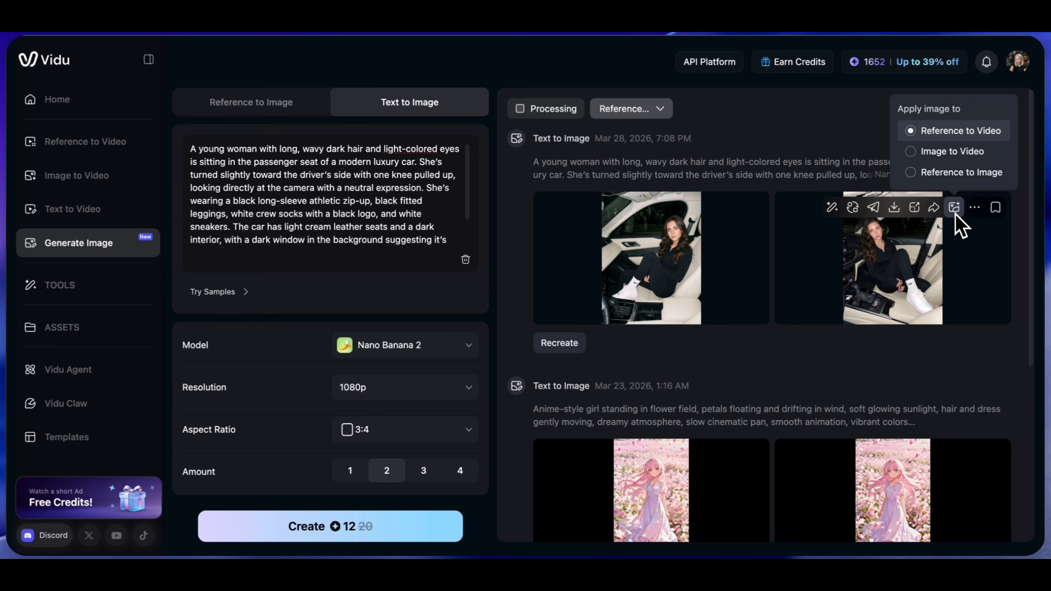
Apply the second car image to Reference to Image and add the outdoor selfie prompt from the text document after the image1 tag.
{"action": "left_click", "coordinate": [951, 176]}
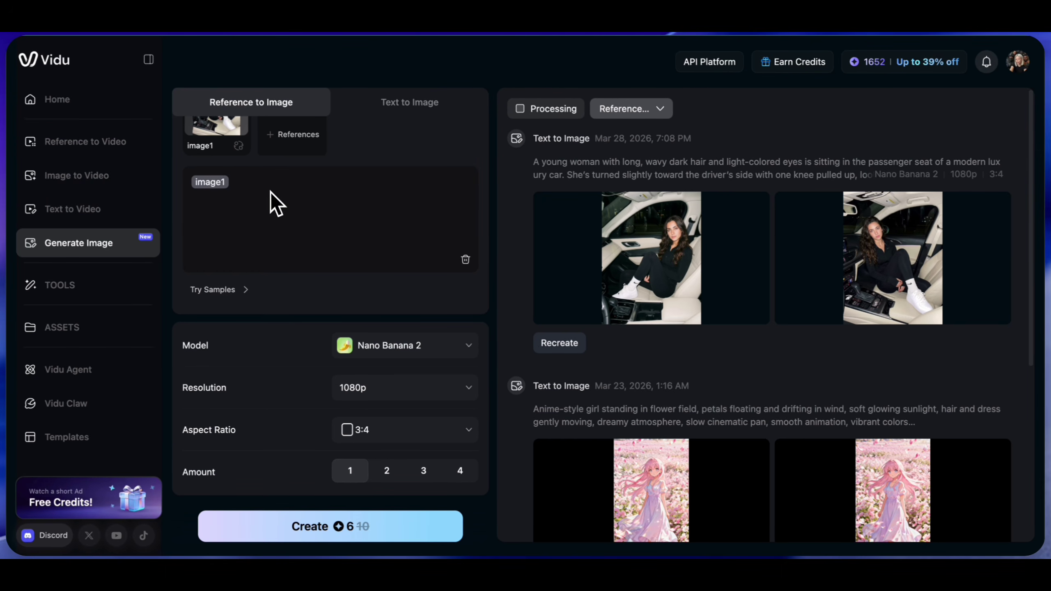
{"action": "left_click", "coordinate": [480, 555]}
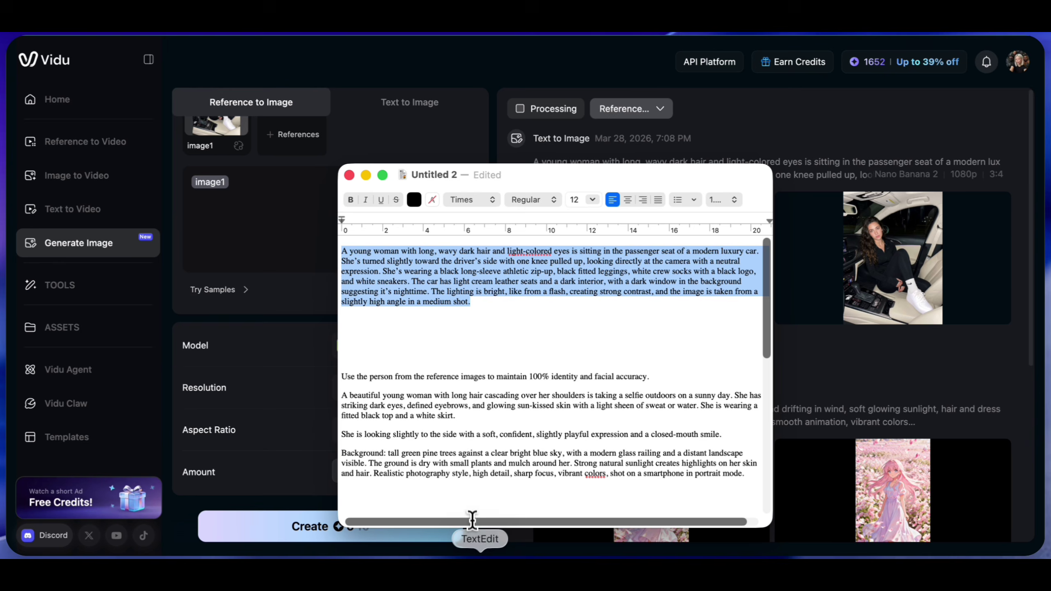
{"action": "scroll", "coordinate": [373, 360], "scroll_direction": "down", "scroll_amount": 1}
{"action": "left_click_drag", "start_coordinate": [343, 371], "coordinate": [701, 477]}
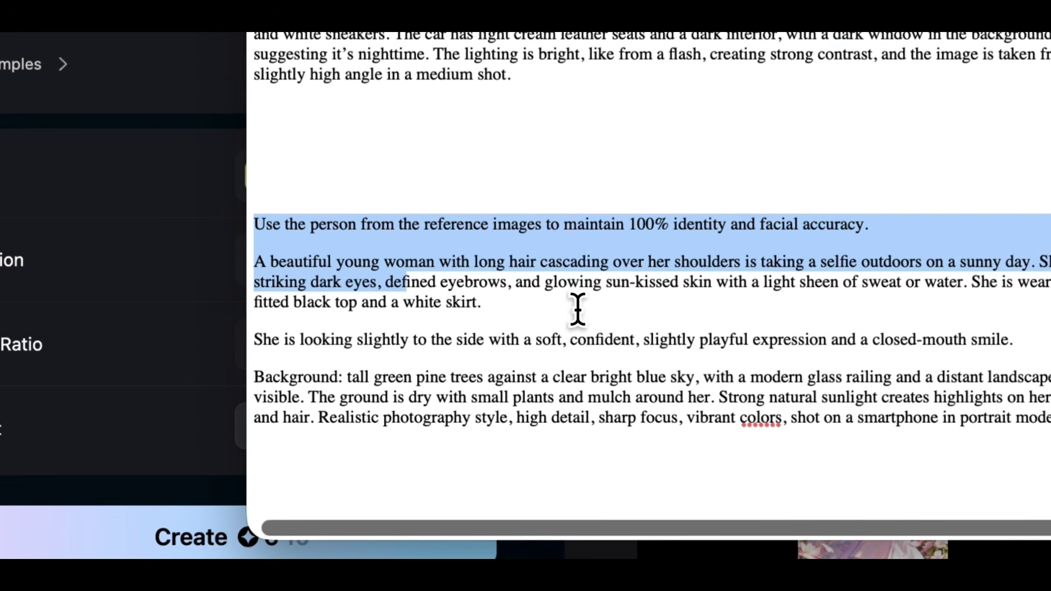
{"action": "left_click_drag", "start_coordinate": [644, 426], "coordinate": [737, 410]}
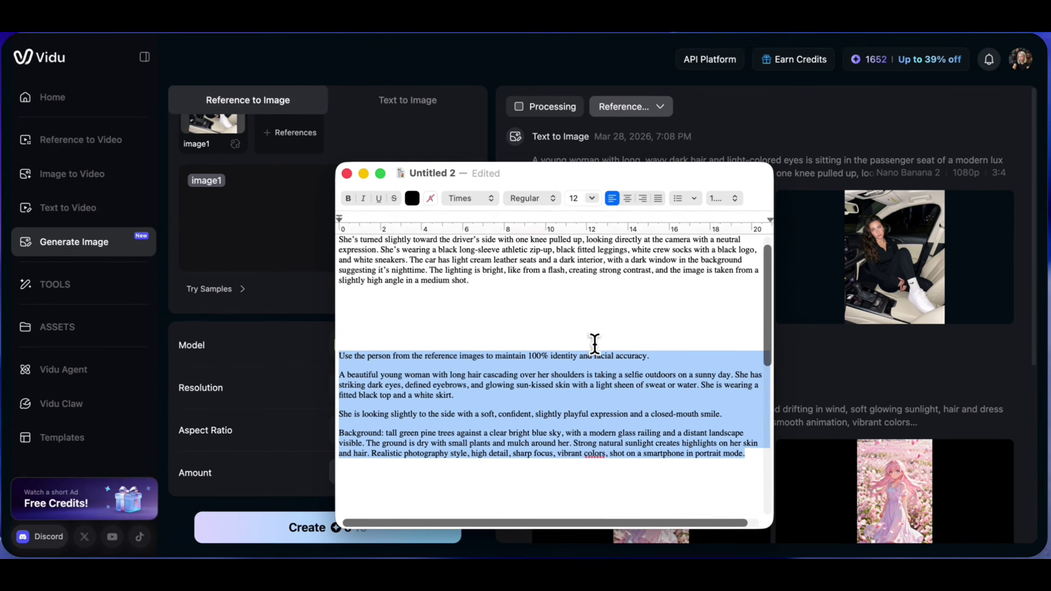
{"action": "key", "text": "super+c"}
{"action": "left_click", "coordinate": [262, 184]}
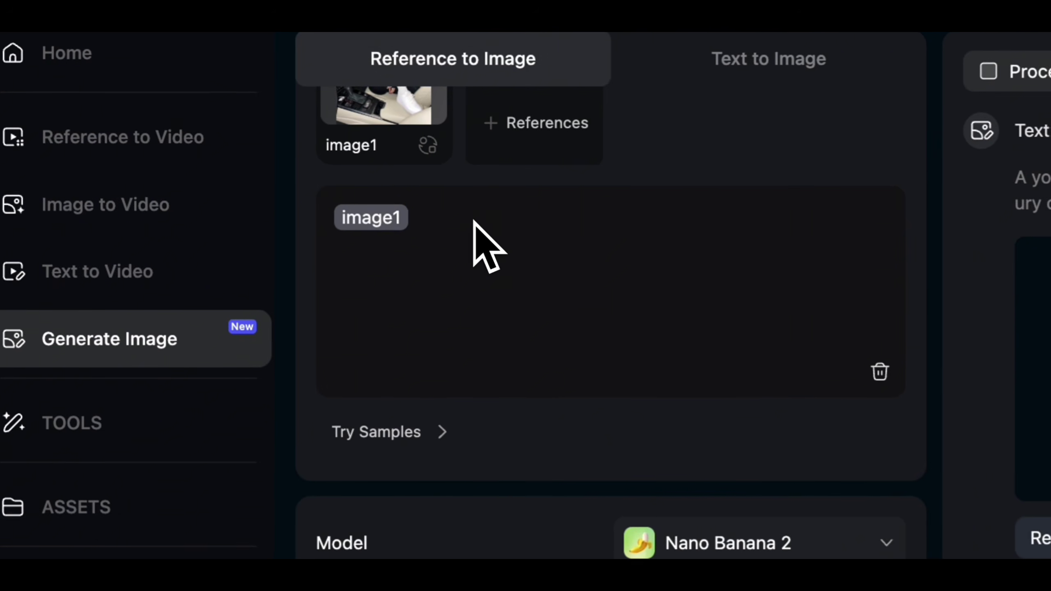
{"action": "key", "text": "super+v"}
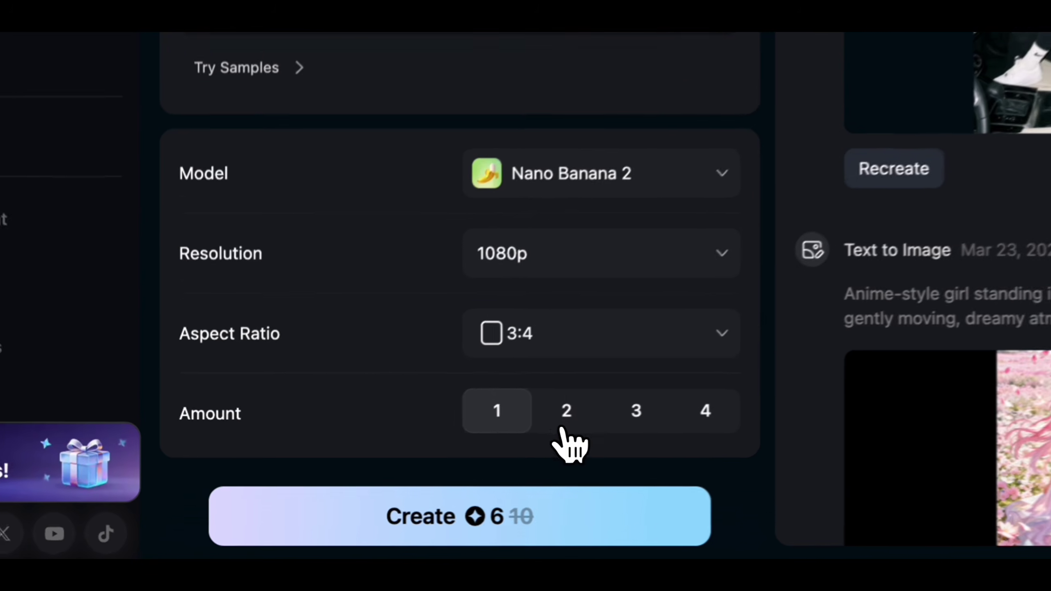
Set the amount to 2 and generate the outdoor selfie images, checking the prompt's instruction to maintain 100% identity and facial accuracy.
{"action": "left_click", "coordinate": [387, 471]}
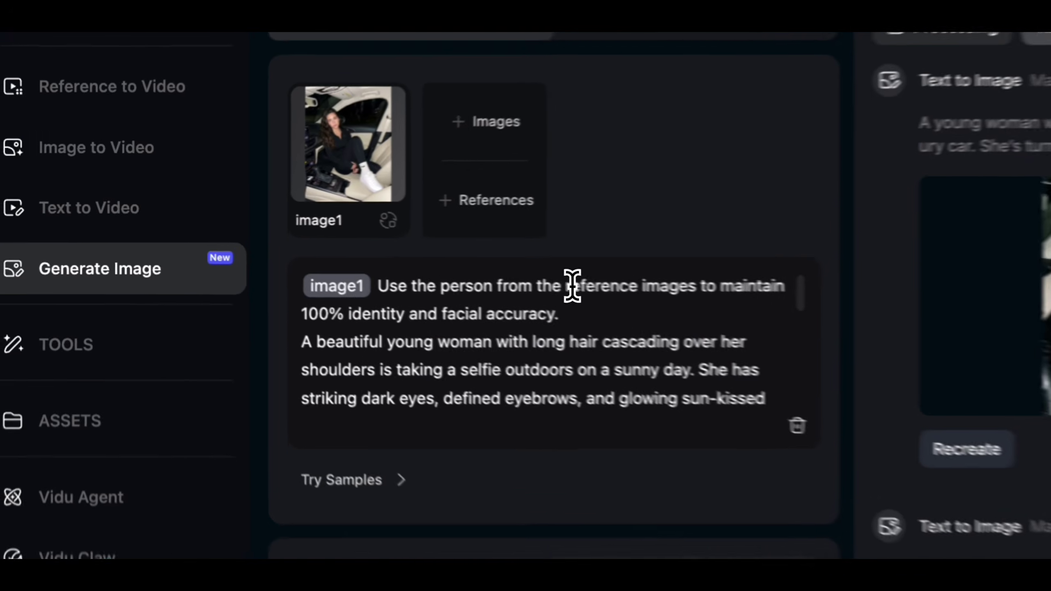
{"action": "left_click_drag", "start_coordinate": [337, 252], "coordinate": [334, 268]}
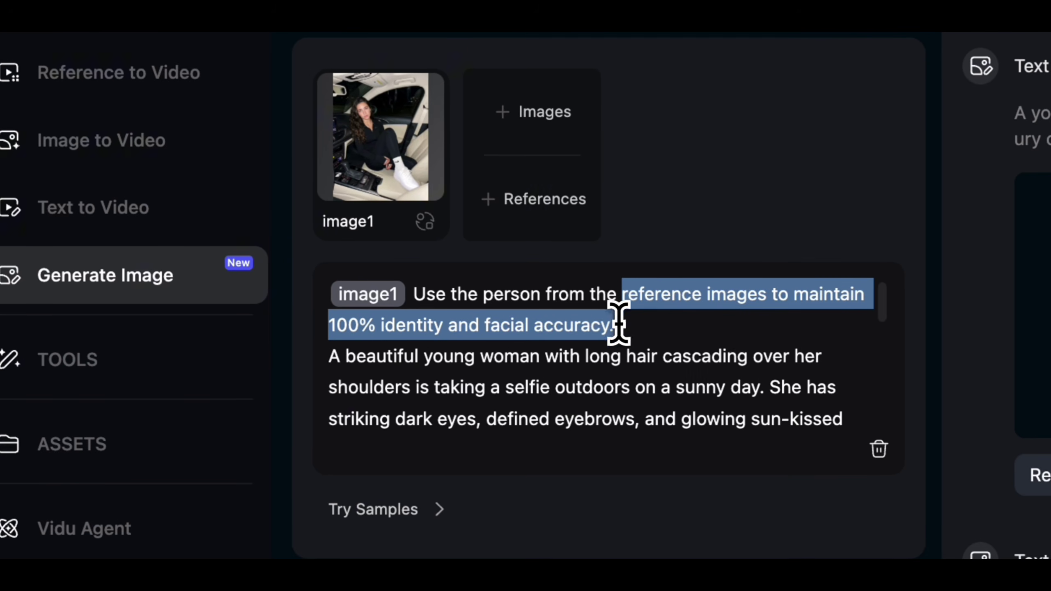
{"action": "left_click", "coordinate": [635, 346]}
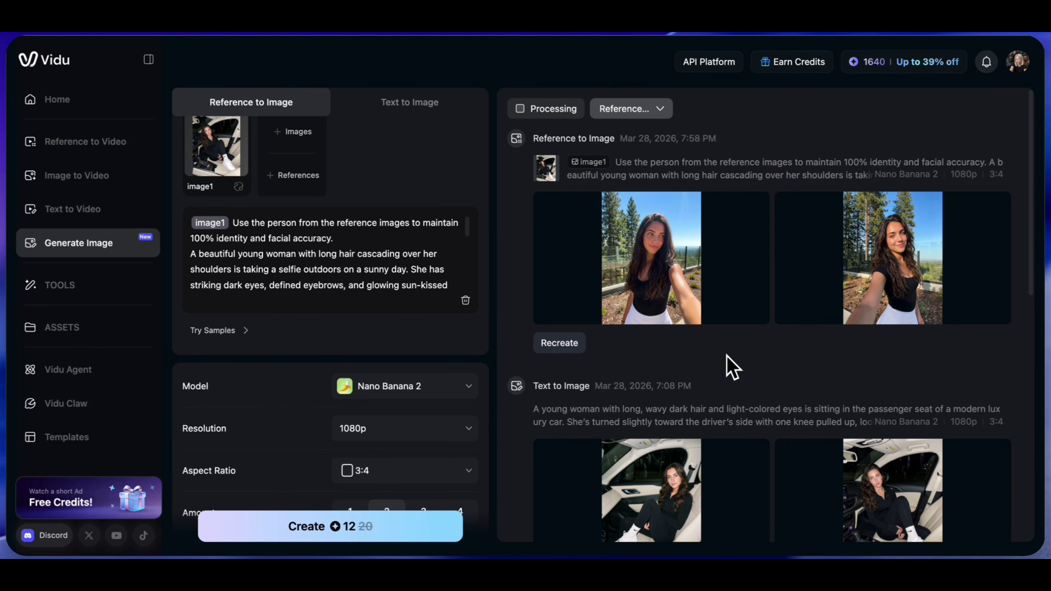
Compare the two outdoor selfies with the car reference image to examine whether the face stays consistent.
{"action": "mouse_move", "coordinate": [647, 272]}
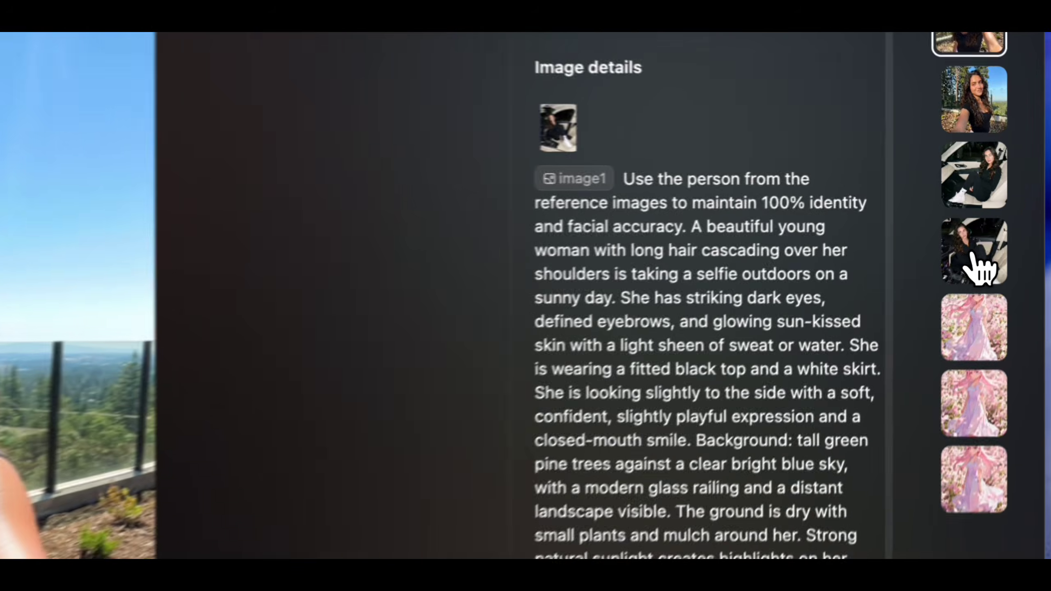
{"action": "left_click", "coordinate": [997, 206]}
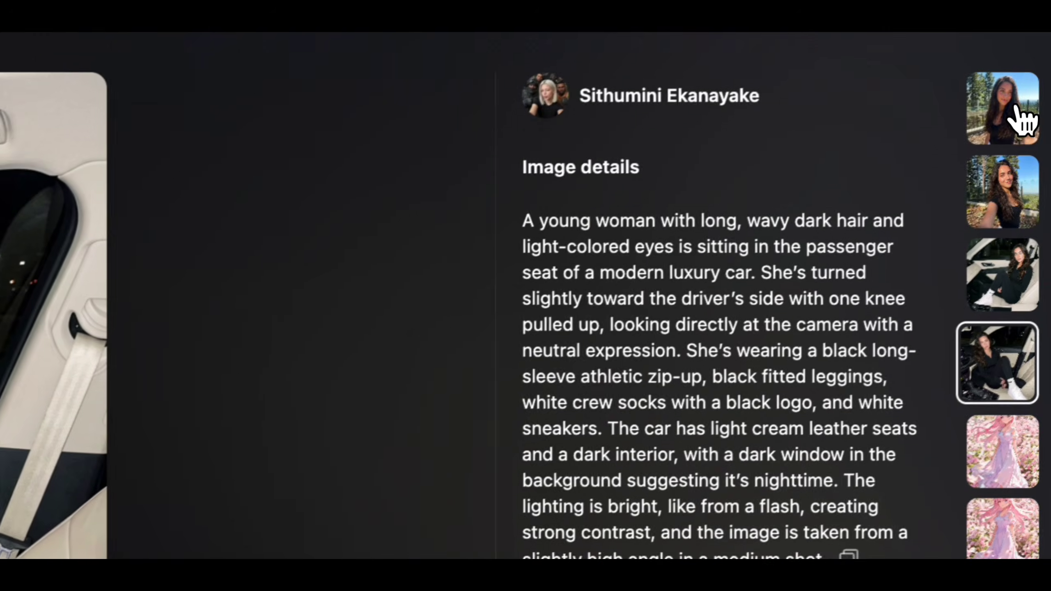
{"action": "left_click", "coordinate": [1011, 110]}
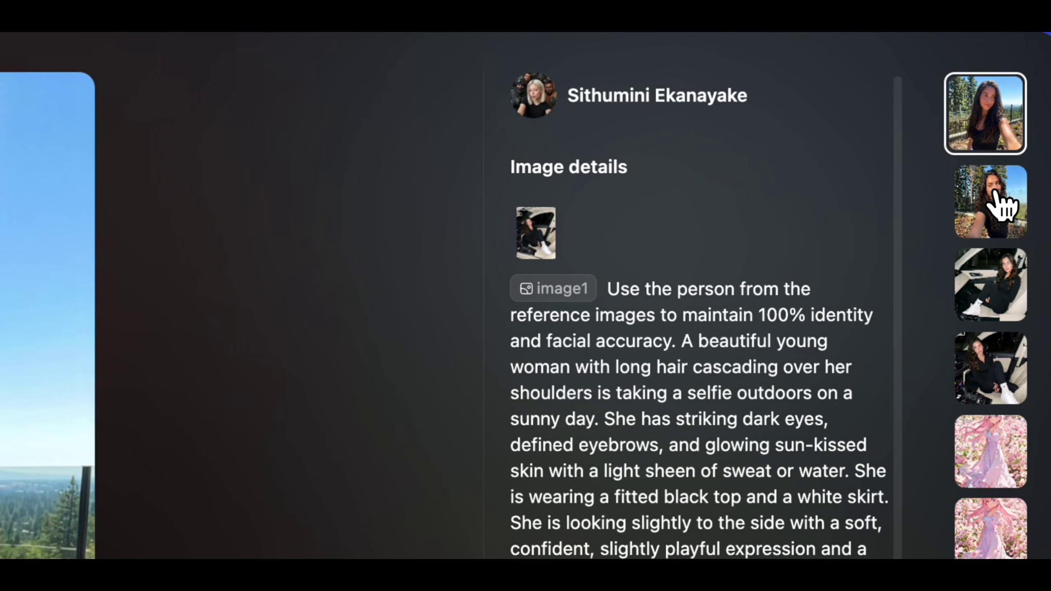
{"action": "left_click", "coordinate": [979, 207]}
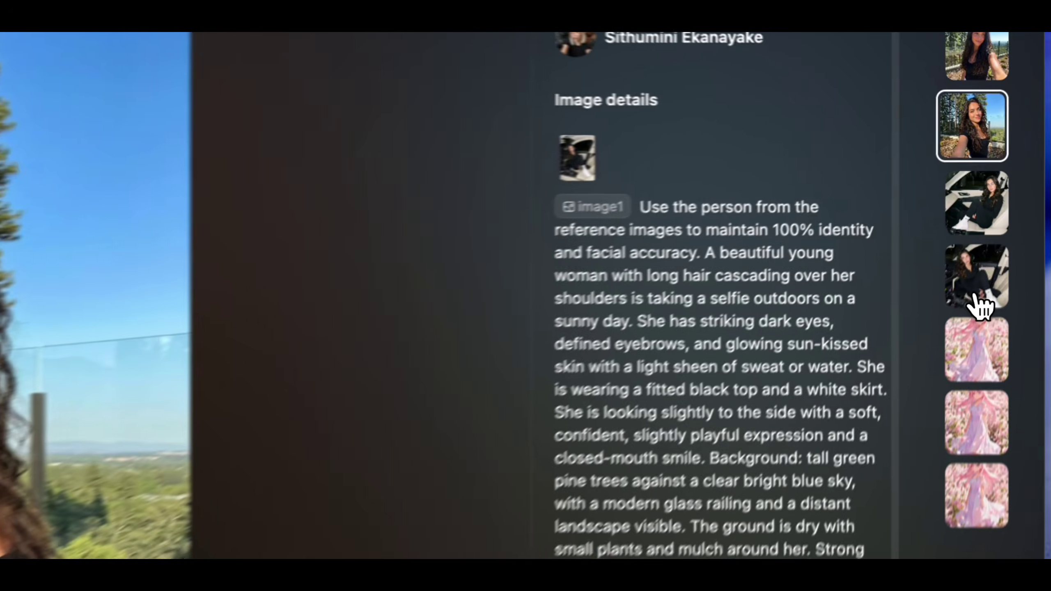
{"action": "left_click", "coordinate": [1005, 204]}
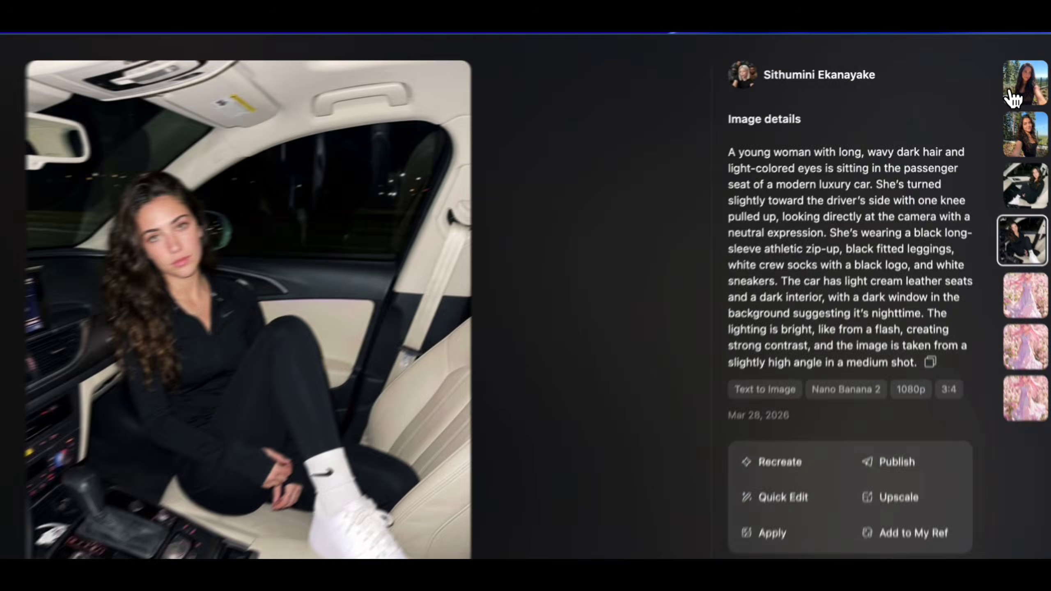
{"action": "left_click", "coordinate": [981, 112]}
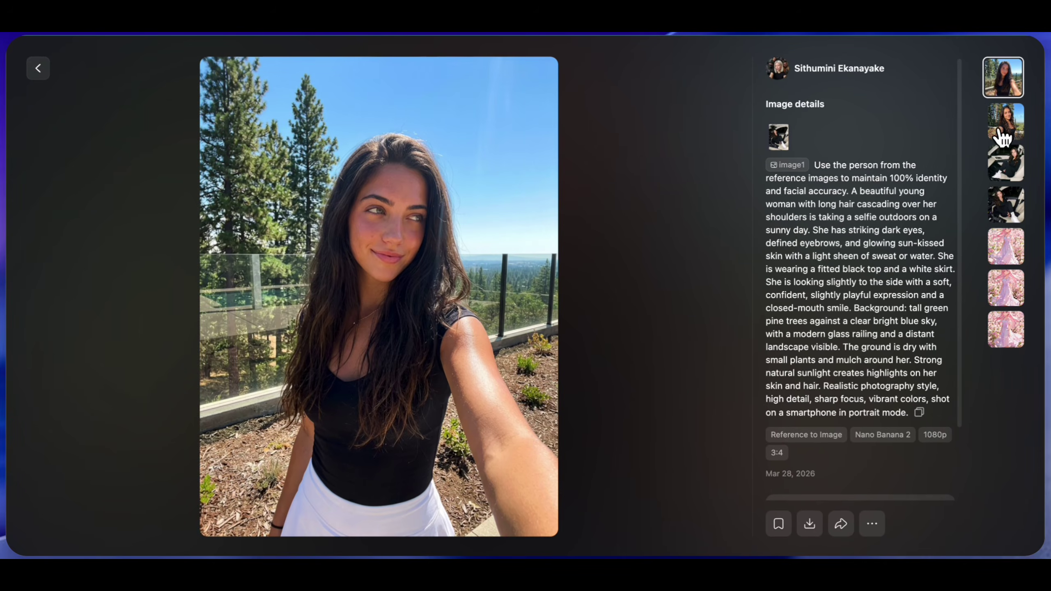
{"action": "left_click", "coordinate": [1004, 135]}
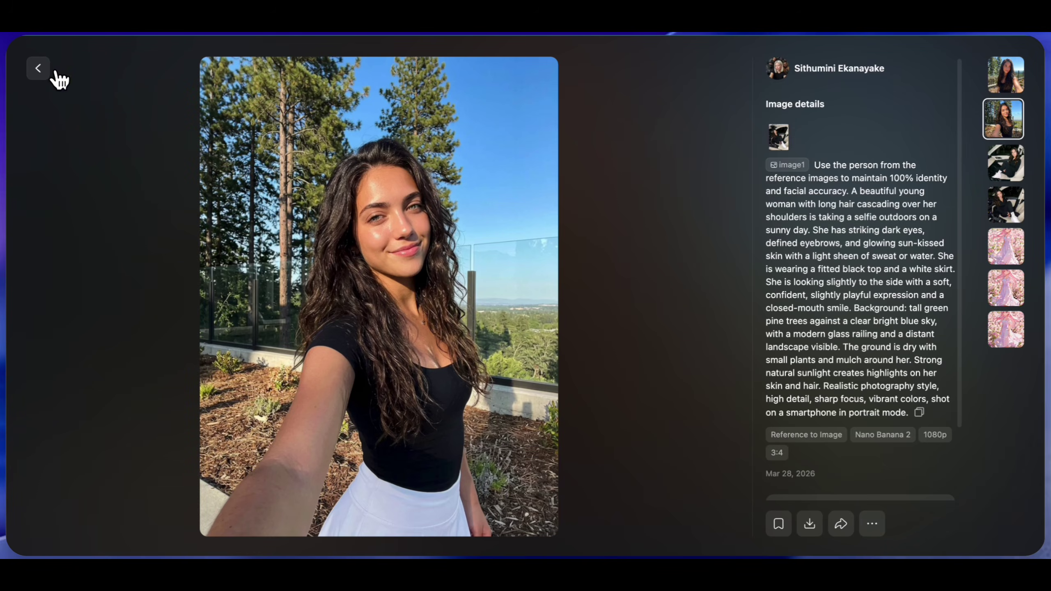
{"action": "left_click", "coordinate": [38, 68]}
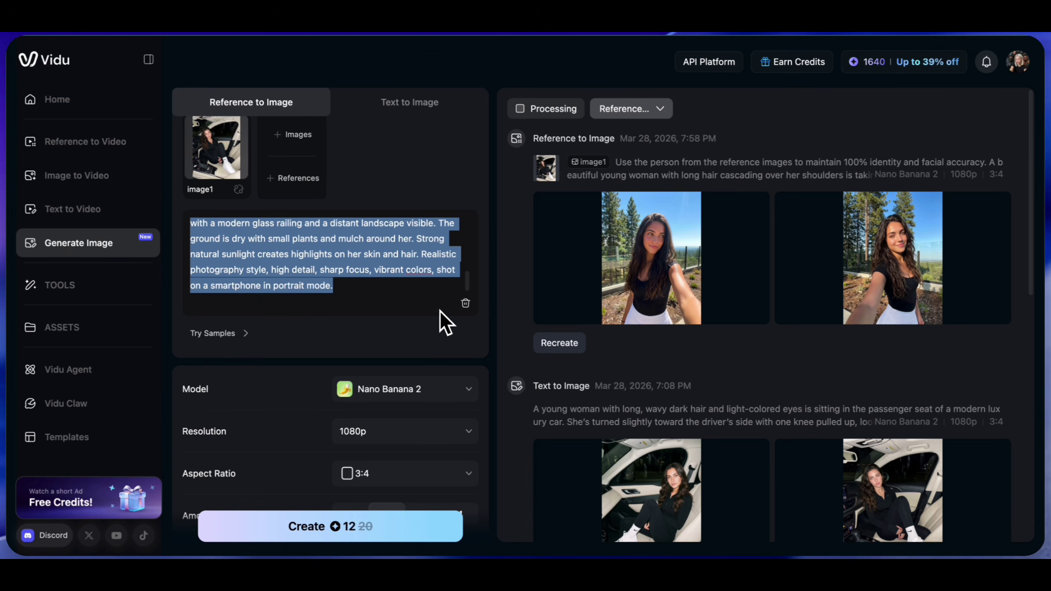
Replace the prompt text with "Change her cloths to pink dress" and generate 1 image from the car reference.
{"action": "type", "text": "Chan"}
{"action": "type", "text": "ge her outfit to pink dress"}
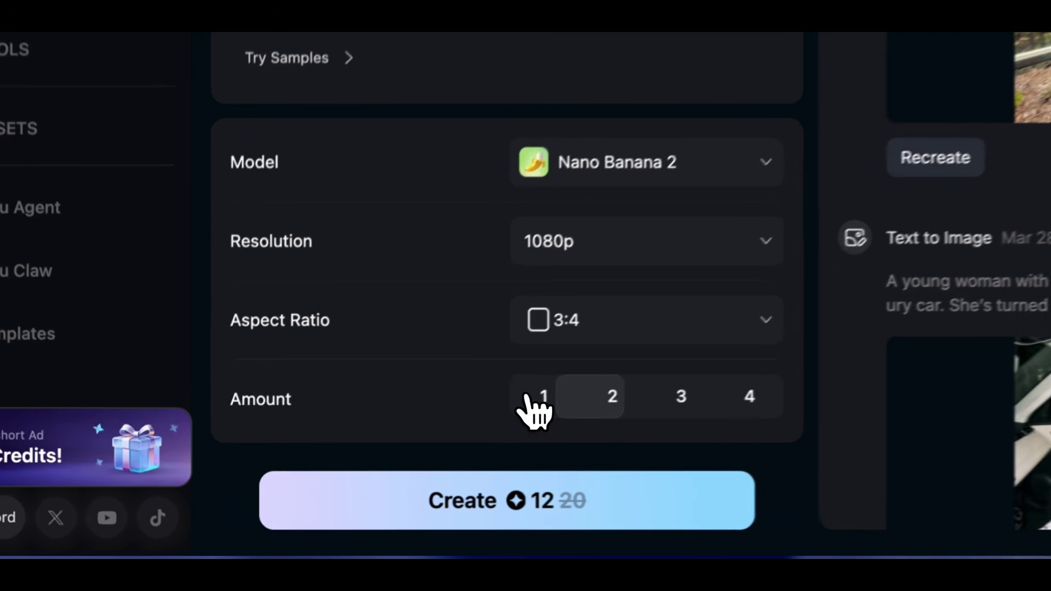
{"action": "left_click", "coordinate": [349, 471]}
{"action": "left_click", "coordinate": [316, 527]}
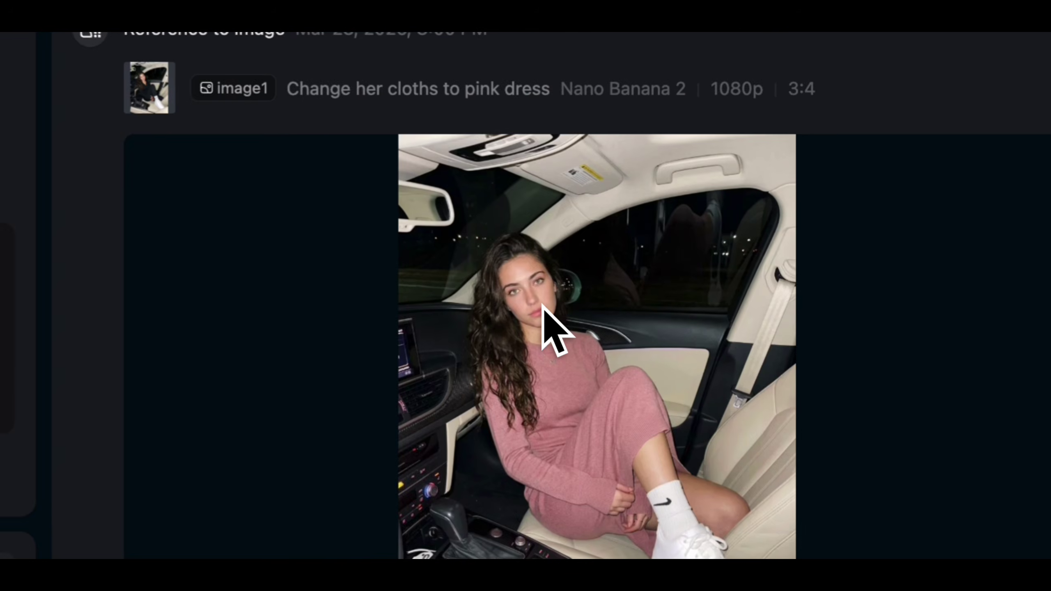
Open the pink dress image and compare her face with the original car image.
{"action": "left_click", "coordinate": [542, 306]}
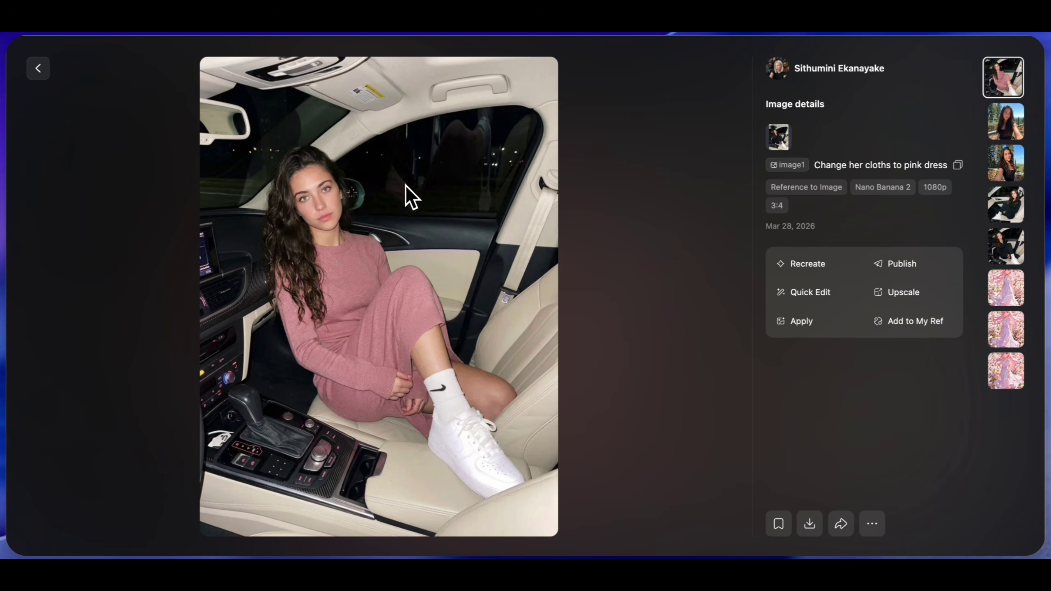
{"action": "left_click", "coordinate": [1012, 250]}
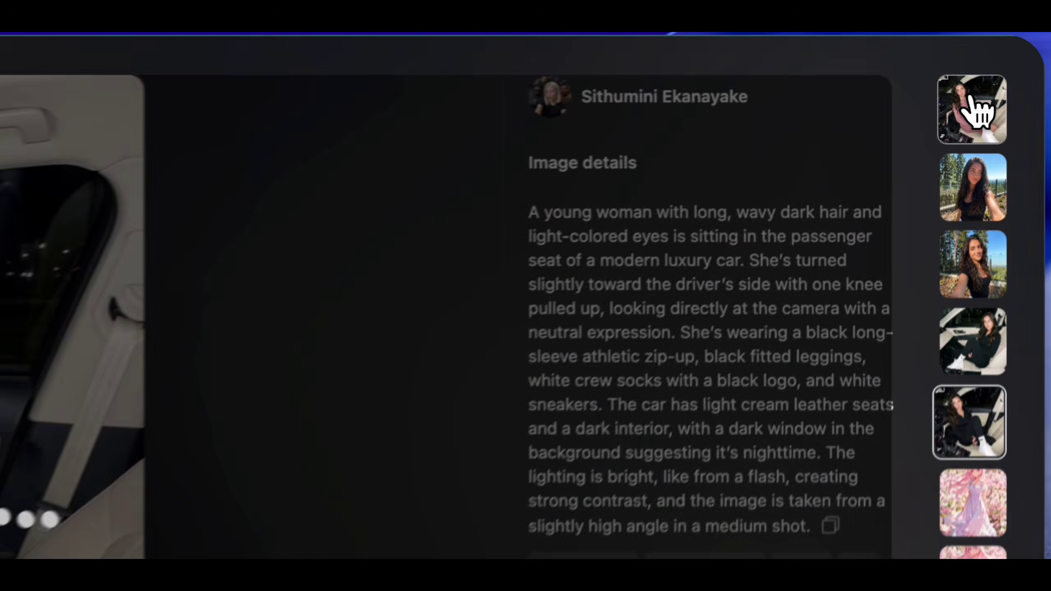
{"action": "left_click", "coordinate": [1005, 75]}
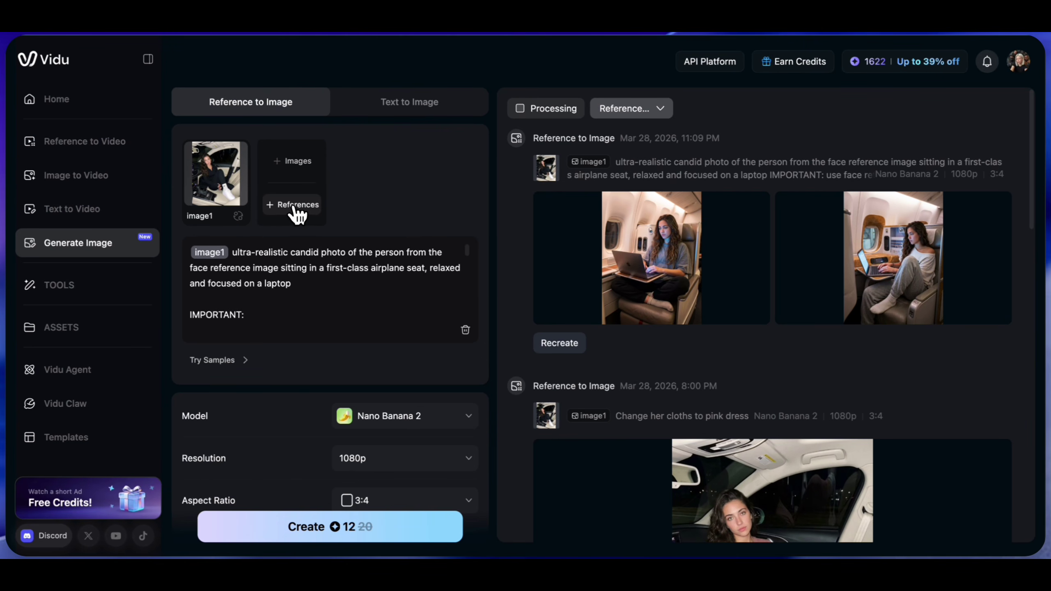
Start a new static reference, upload the pink dress car image as main reference and the two outdoor selfies as optional images.
{"action": "left_click", "coordinate": [301, 210]}
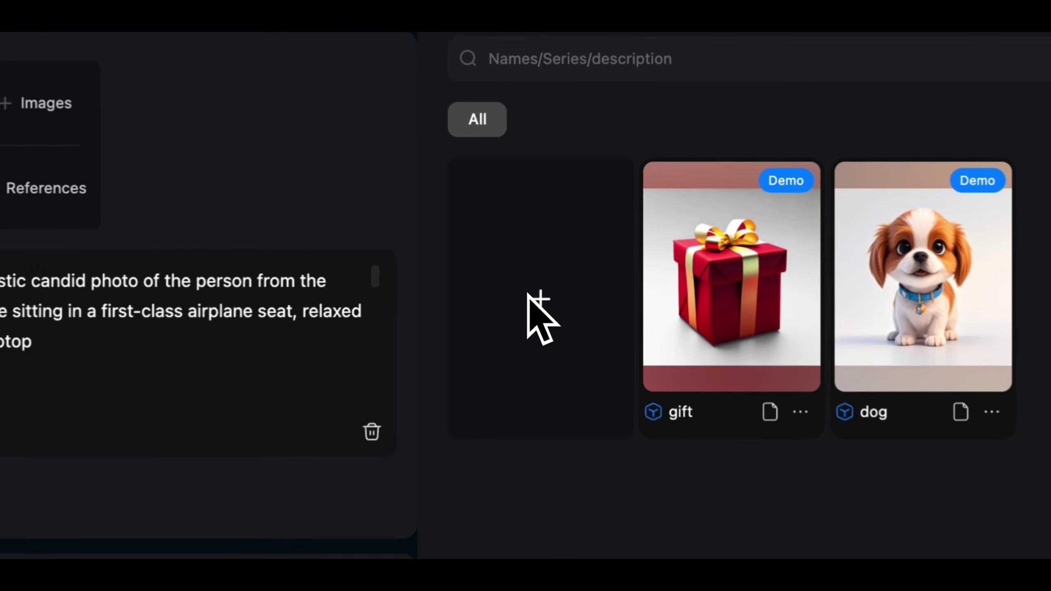
{"action": "left_click", "coordinate": [554, 268]}
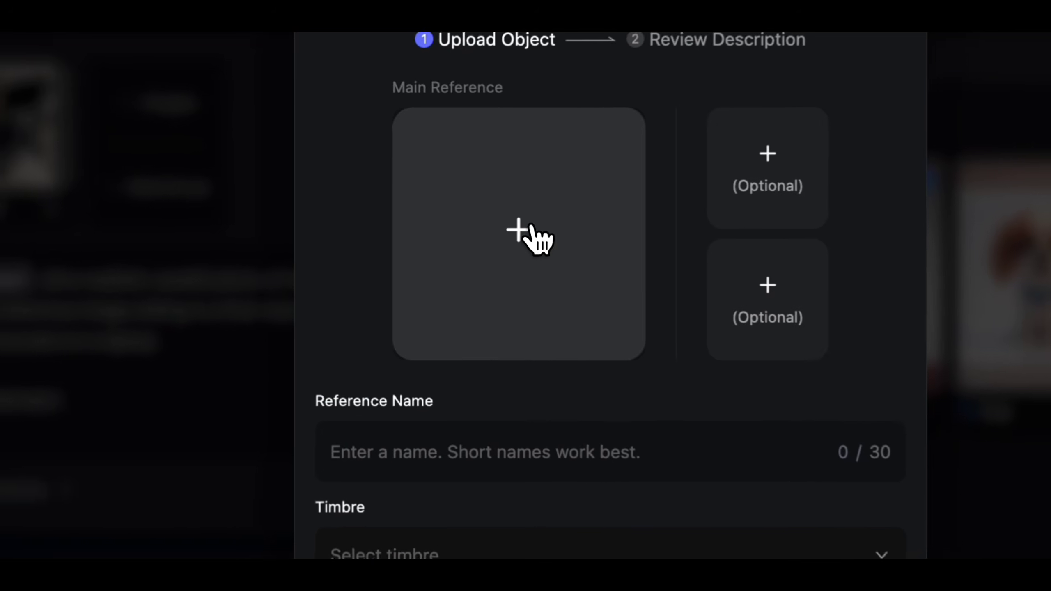
{"action": "left_click", "coordinate": [486, 230]}
{"action": "double_click", "coordinate": [299, 392]}
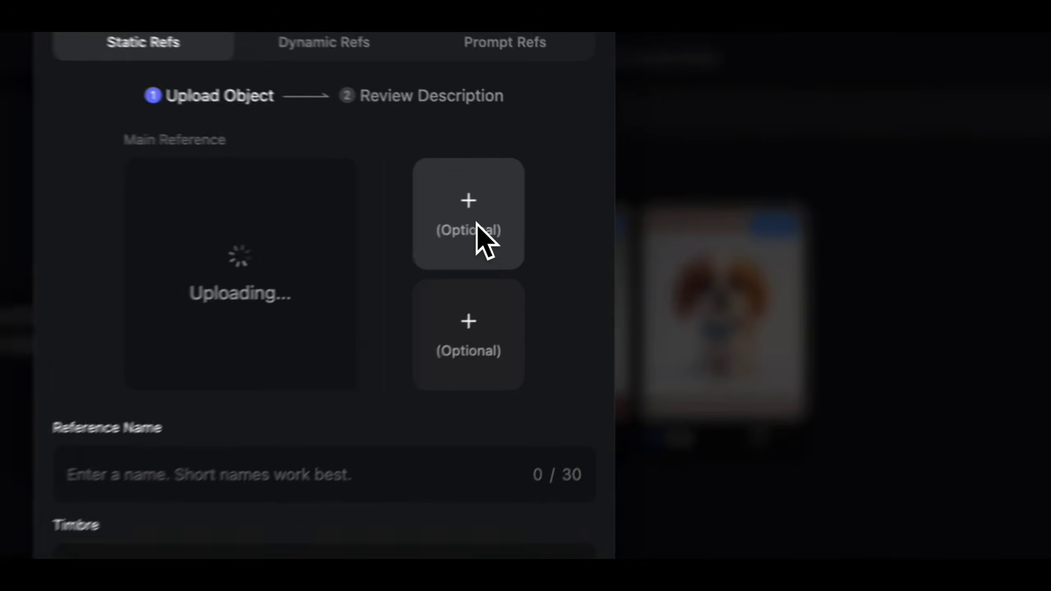
{"action": "left_click", "coordinate": [482, 234]}
{"action": "double_click", "coordinate": [591, 269]}
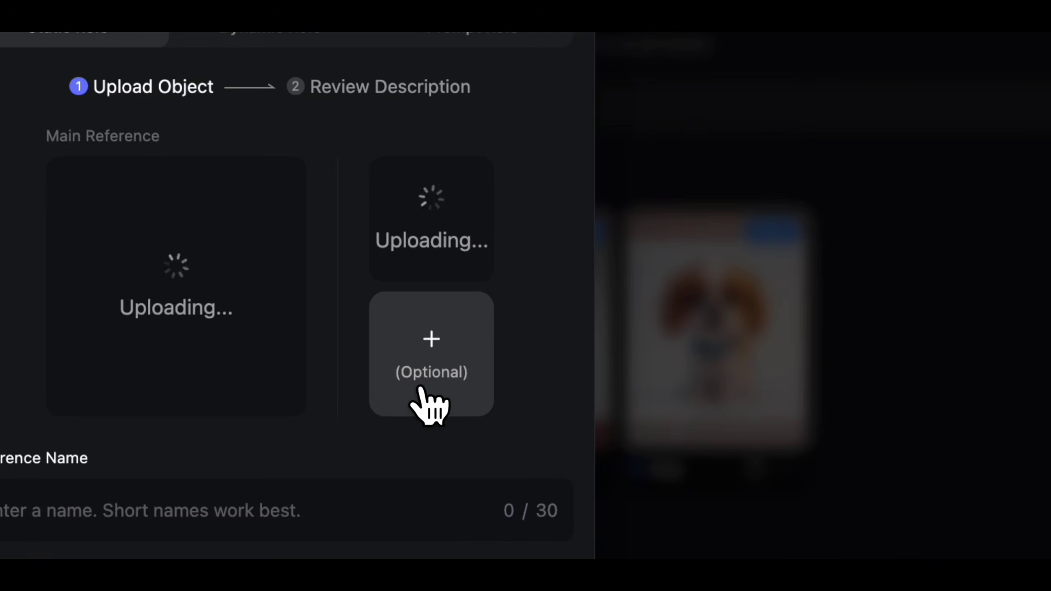
{"action": "left_click", "coordinate": [428, 393]}
{"action": "double_click", "coordinate": [764, 257]}
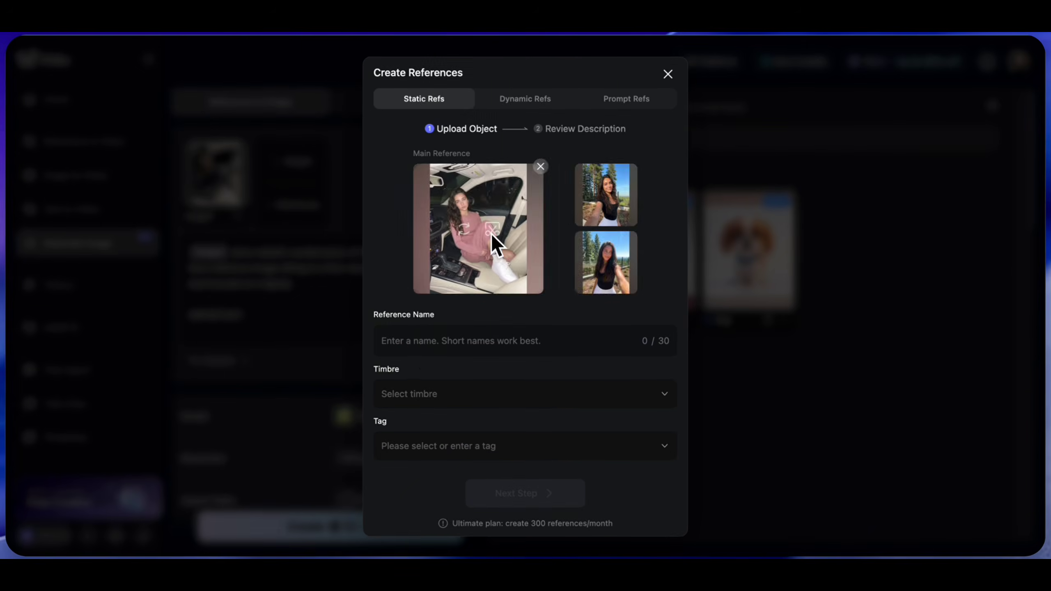
Name the reference Lisa, choose the Lovely Girl timbre and add the tag influencer.
{"action": "left_click", "coordinate": [415, 345]}
{"action": "type", "text": "Lisa"}
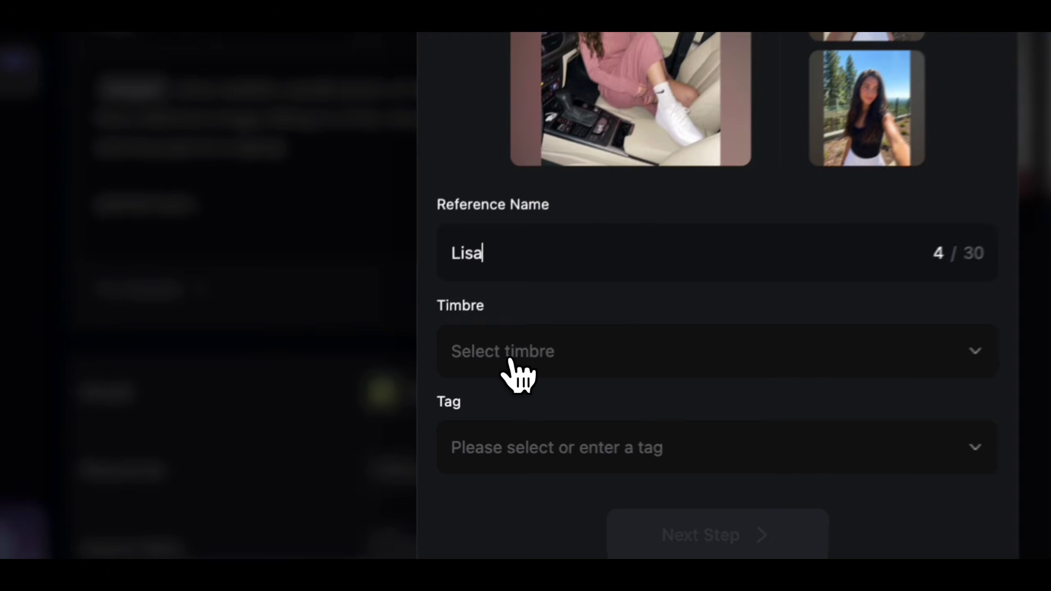
{"action": "left_click", "coordinate": [407, 398]}
{"action": "left_click", "coordinate": [616, 221]}
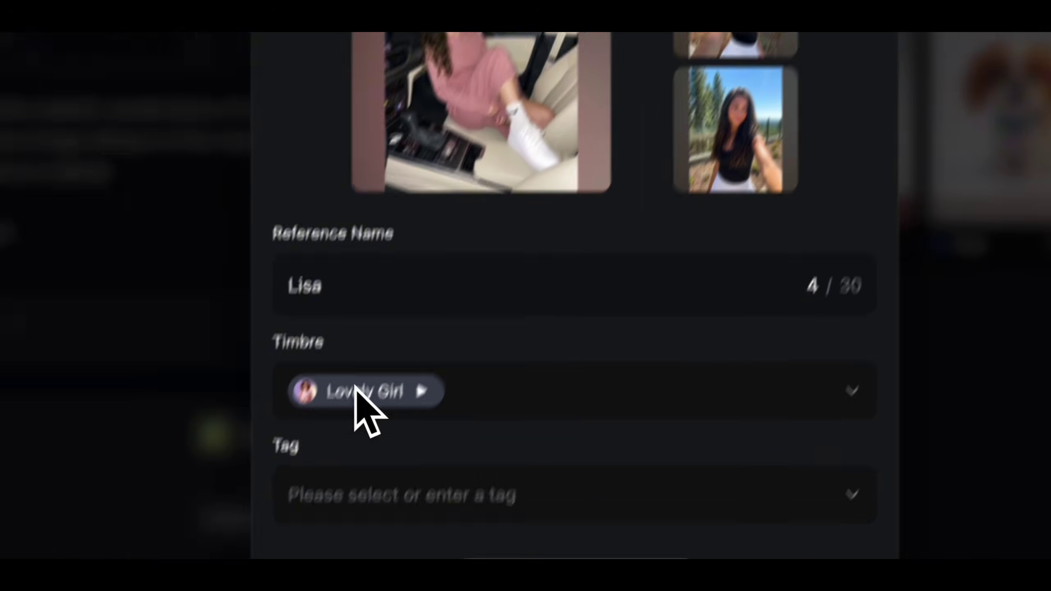
{"action": "left_click", "coordinate": [446, 447]}
{"action": "type", "text": "influencer"}
{"action": "key", "text": "Return"}
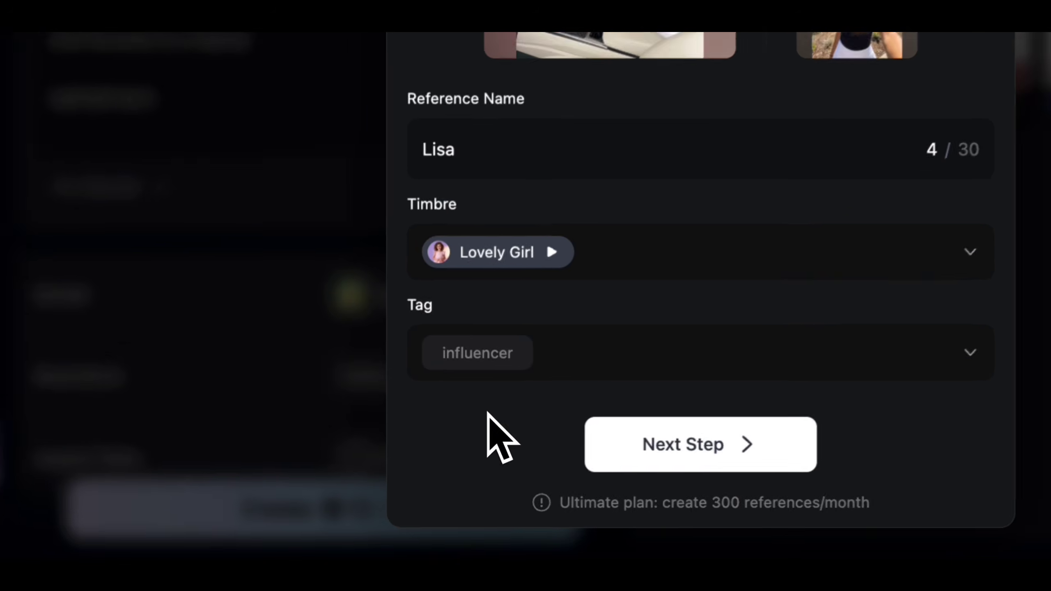
Create the reference with the generated Realistic style and description, and use it in place of image1 for Reference to Image.
{"action": "left_click", "coordinate": [562, 432]}
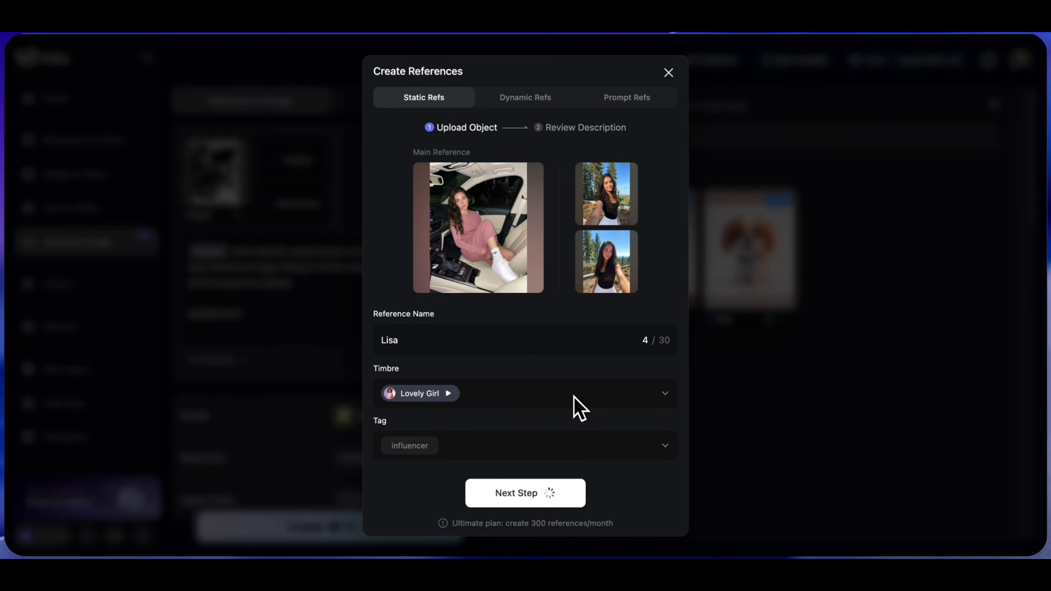
{"action": "scroll", "coordinate": [478, 438], "scroll_direction": "down", "scroll_amount": 2}
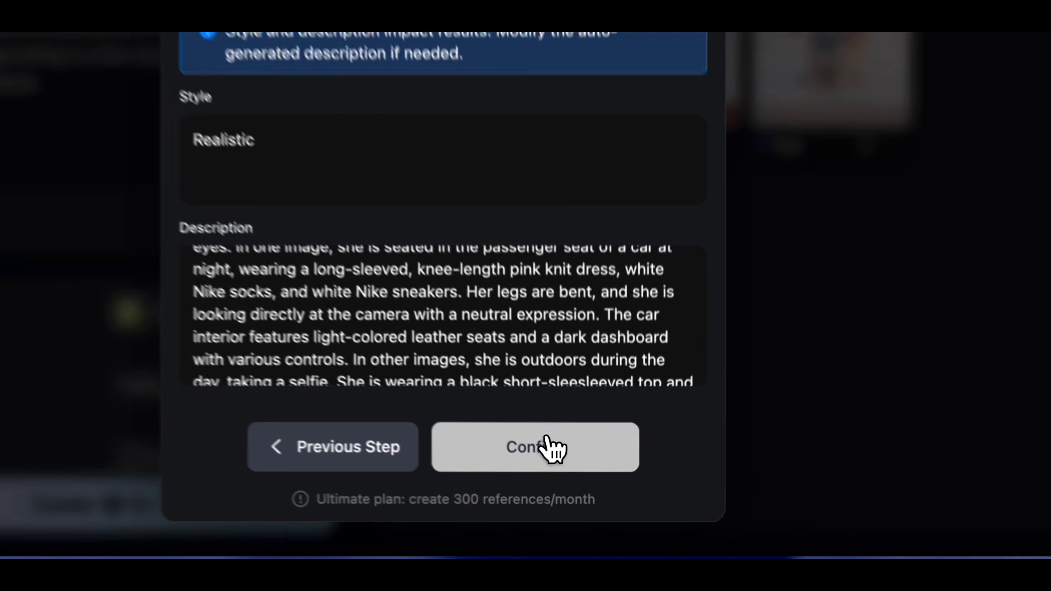
{"action": "left_click", "coordinate": [550, 445]}
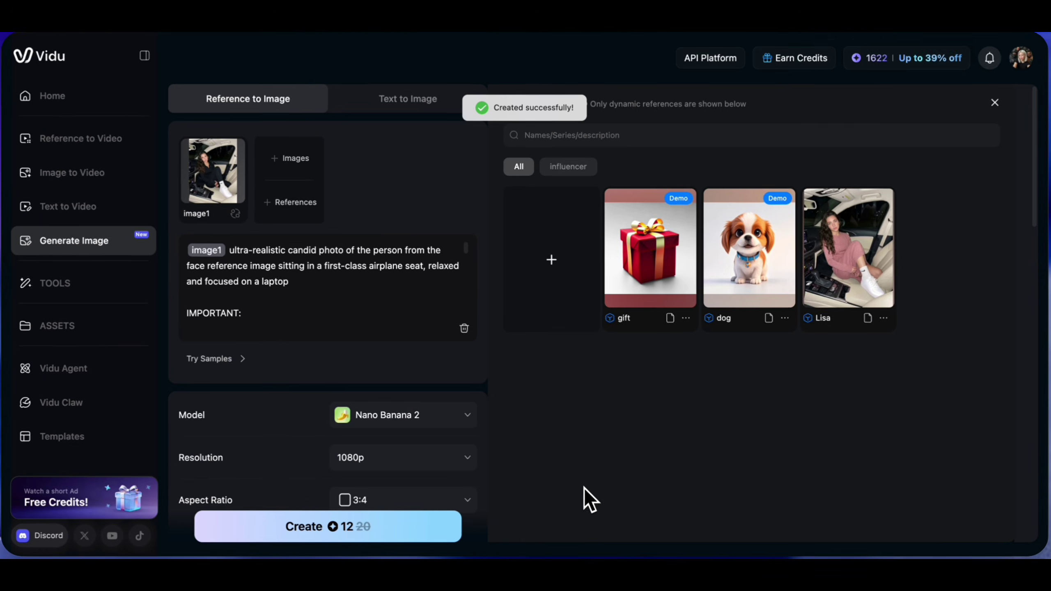
{"action": "left_click", "coordinate": [853, 256]}
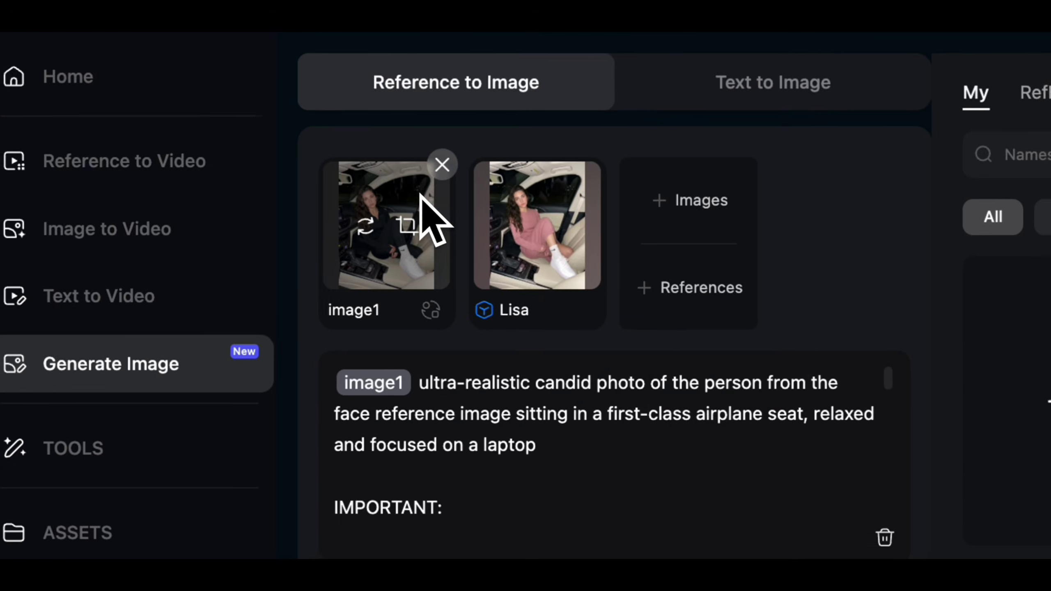
{"action": "left_click", "coordinate": [442, 165]}
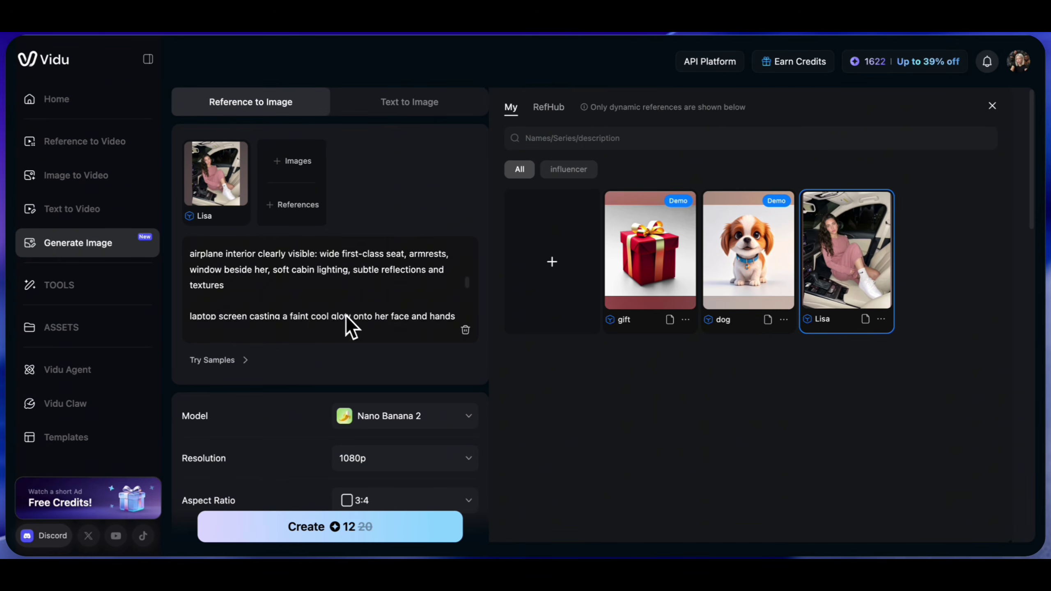
Replace the airplane prompt with the outdoor selfie prompt copied from the text document, keeping the Lisa tag in front.
{"action": "left_click", "coordinate": [480, 557]}
{"action": "scroll", "coordinate": [494, 352], "scroll_direction": "up", "scroll_amount": 5}
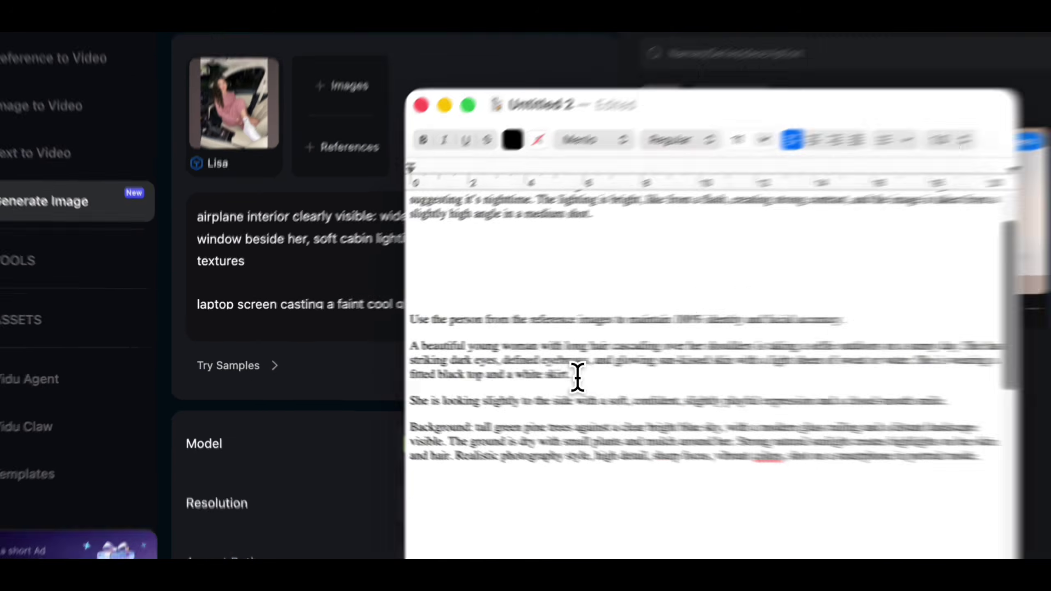
{"action": "left_click_drag", "start_coordinate": [575, 375], "coordinate": [462, 345]}
{"action": "left_click_drag", "start_coordinate": [470, 345], "coordinate": [474, 314]}
{"action": "left_click", "coordinate": [298, 218]}
{"action": "key", "text": "super+a"}
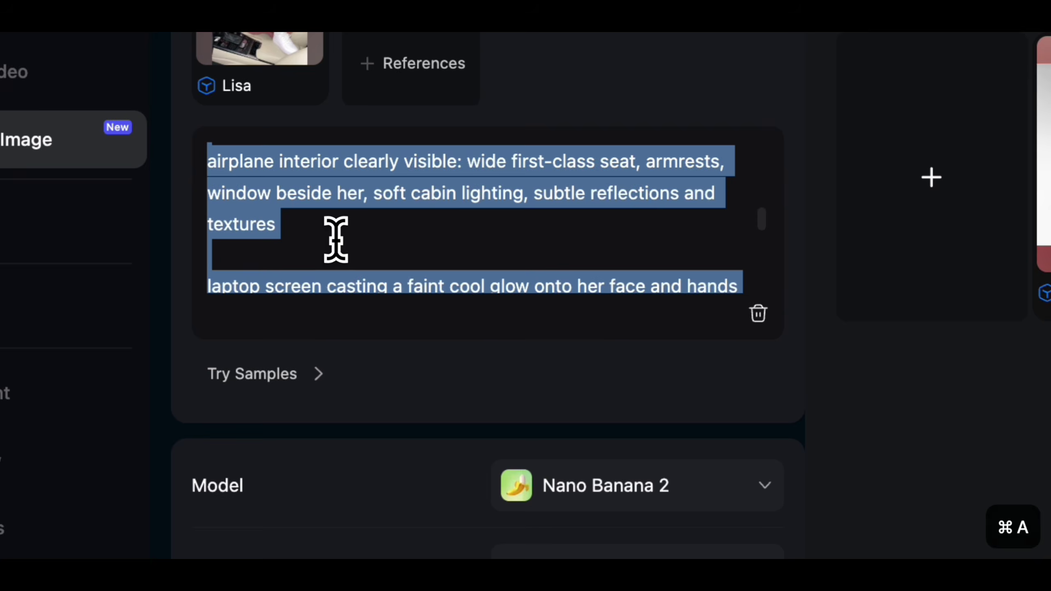
{"action": "key", "text": "BackSpace"}
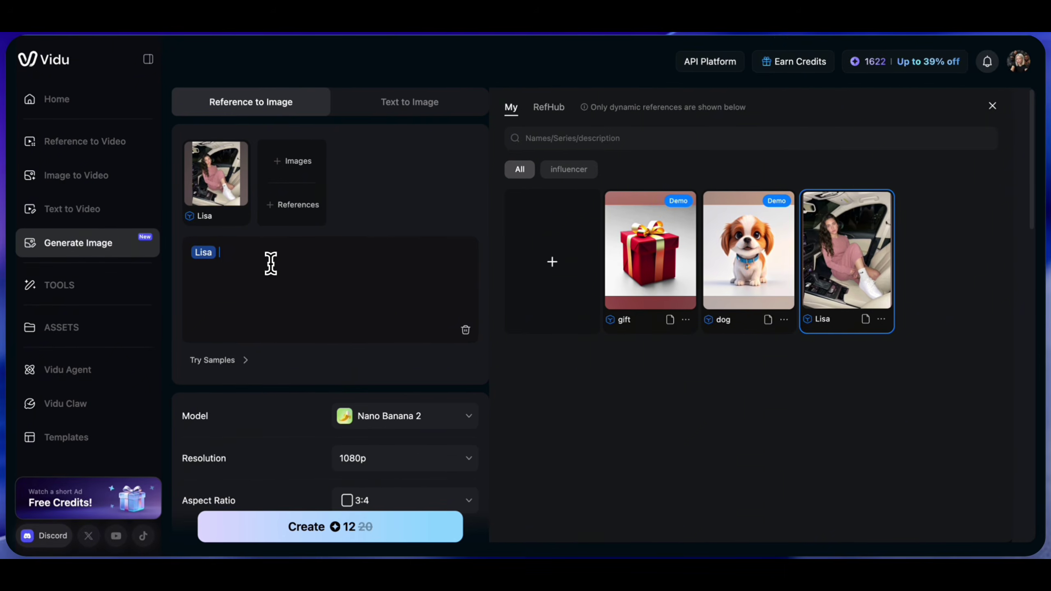
{"action": "key", "text": "super+v"}
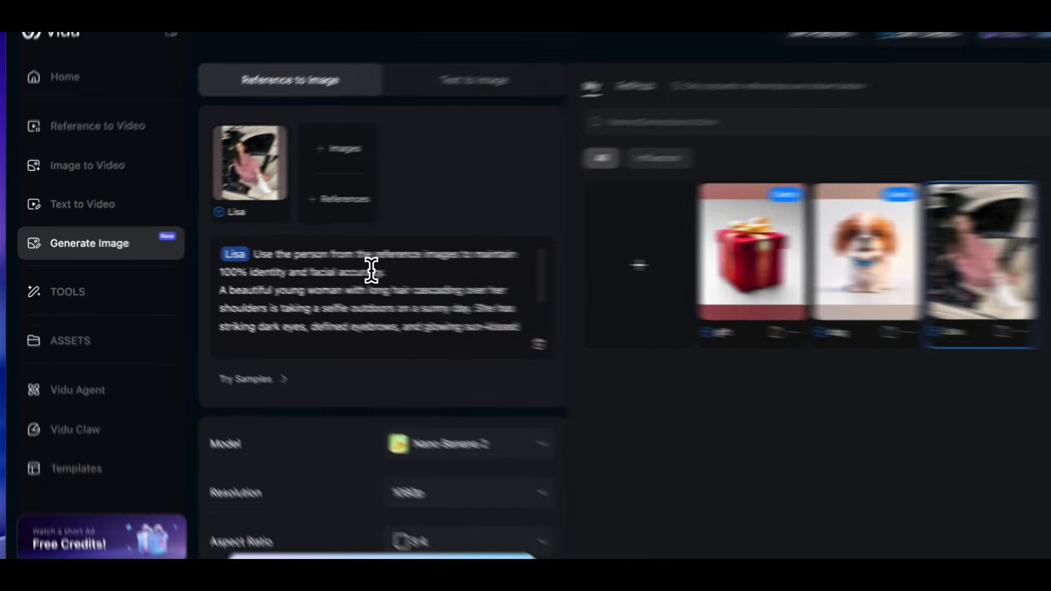
Delete the opening sentence about 100% identity and facial accuracy from the prompt, generate 2 images and close the reference library.
{"action": "left_click_drag", "start_coordinate": [371, 270], "coordinate": [259, 252]}
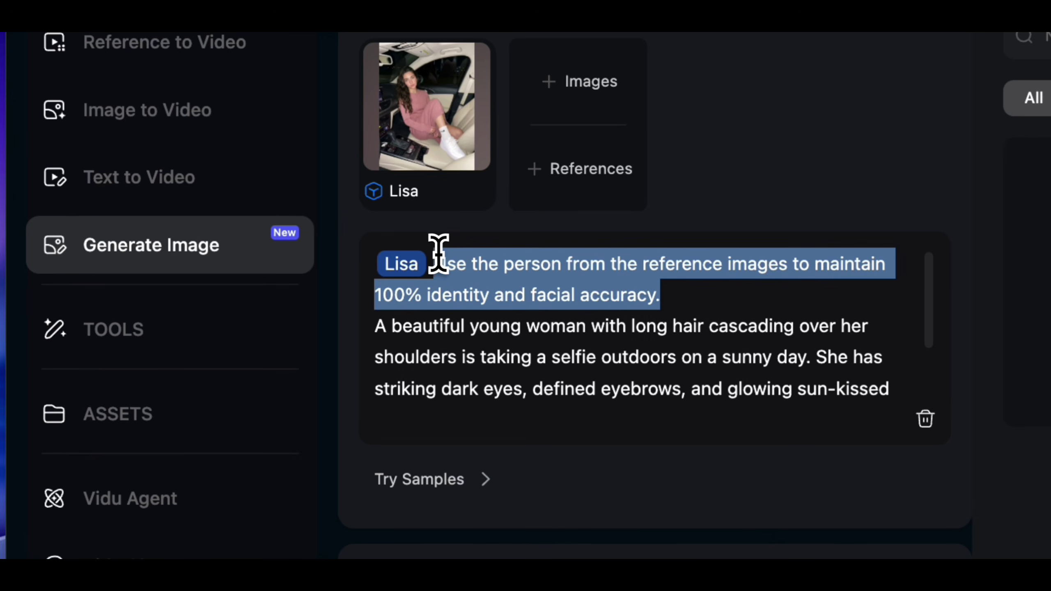
{"action": "key", "text": "BackSpace"}
{"action": "key", "text": "BackSpace"}
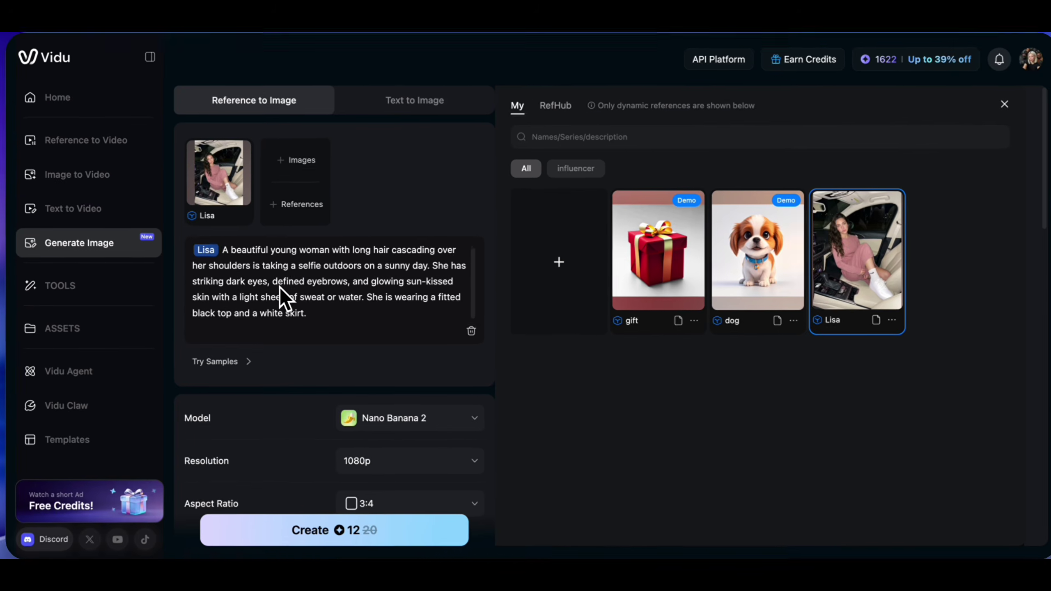
{"action": "scroll", "coordinate": [314, 352], "scroll_direction": "down", "scroll_amount": 2}
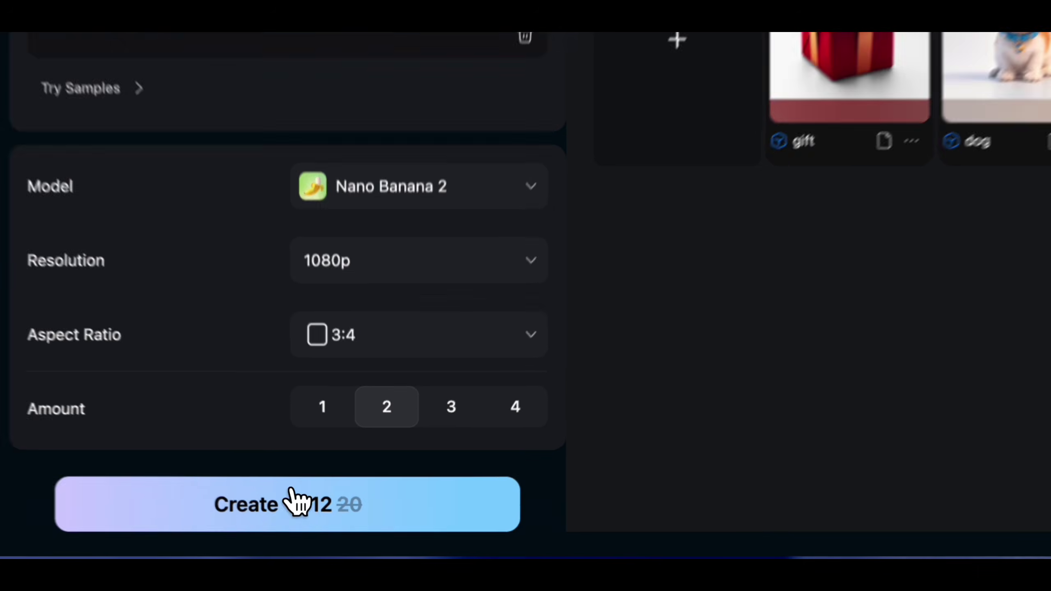
{"action": "left_click", "coordinate": [311, 526]}
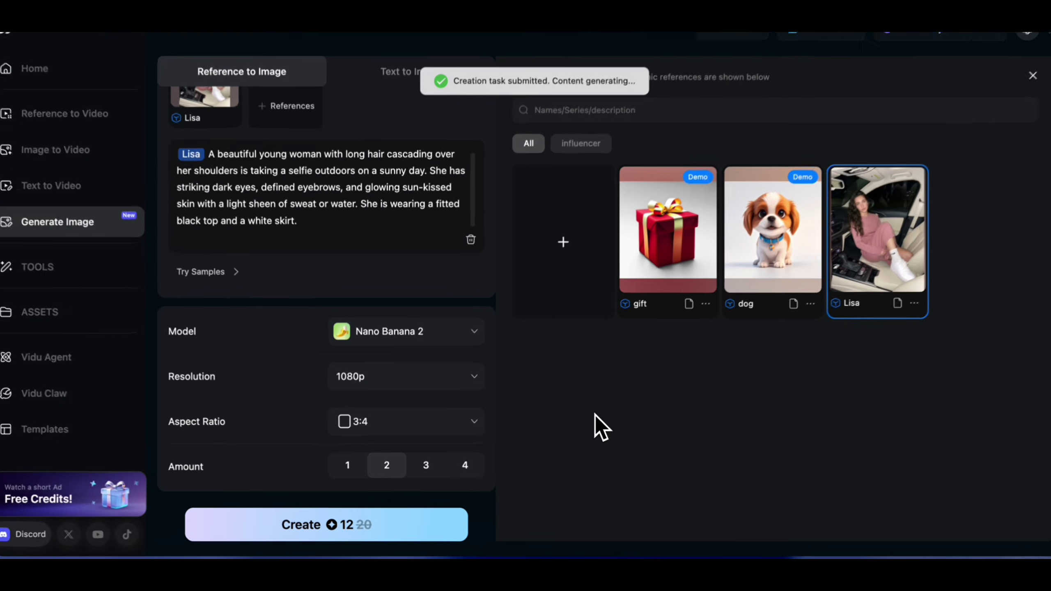
{"action": "left_click", "coordinate": [992, 105]}
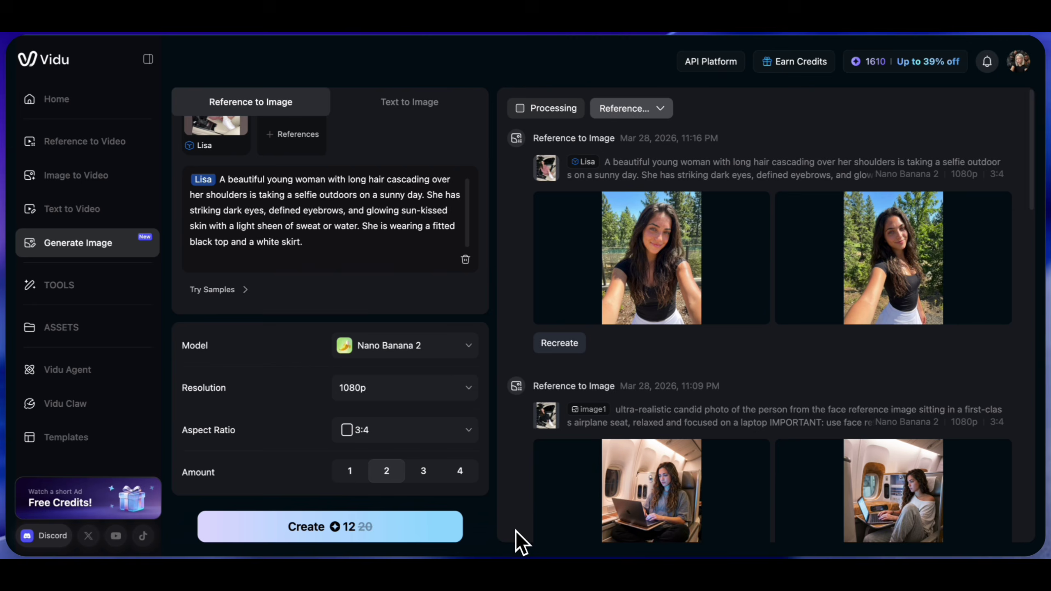
Compare the new outdoor selfie with the pink dress car image to examine face consistency.
{"action": "left_click", "coordinate": [620, 316]}
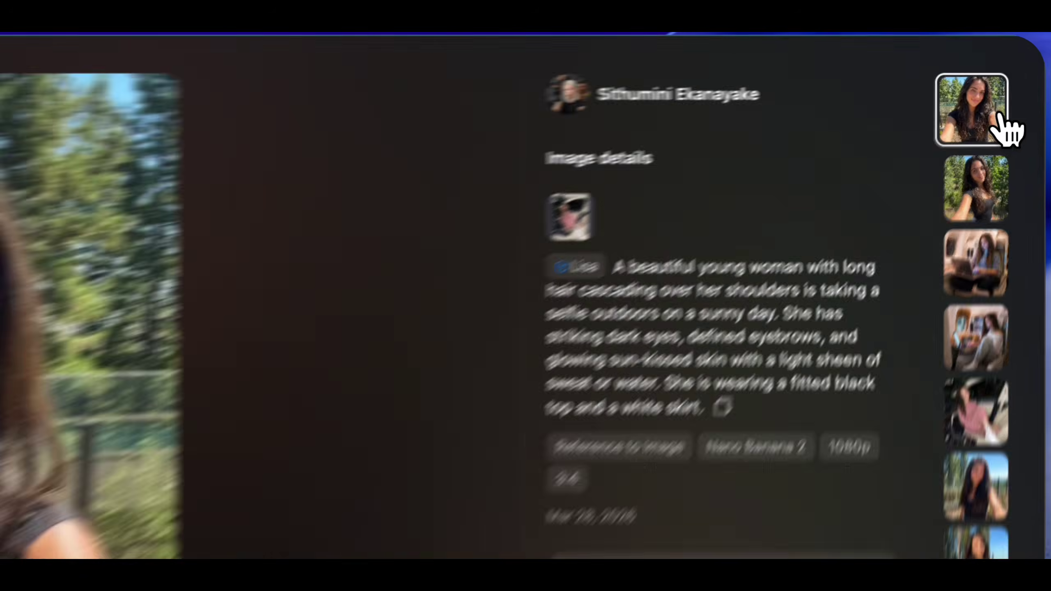
{"action": "left_click", "coordinate": [976, 411]}
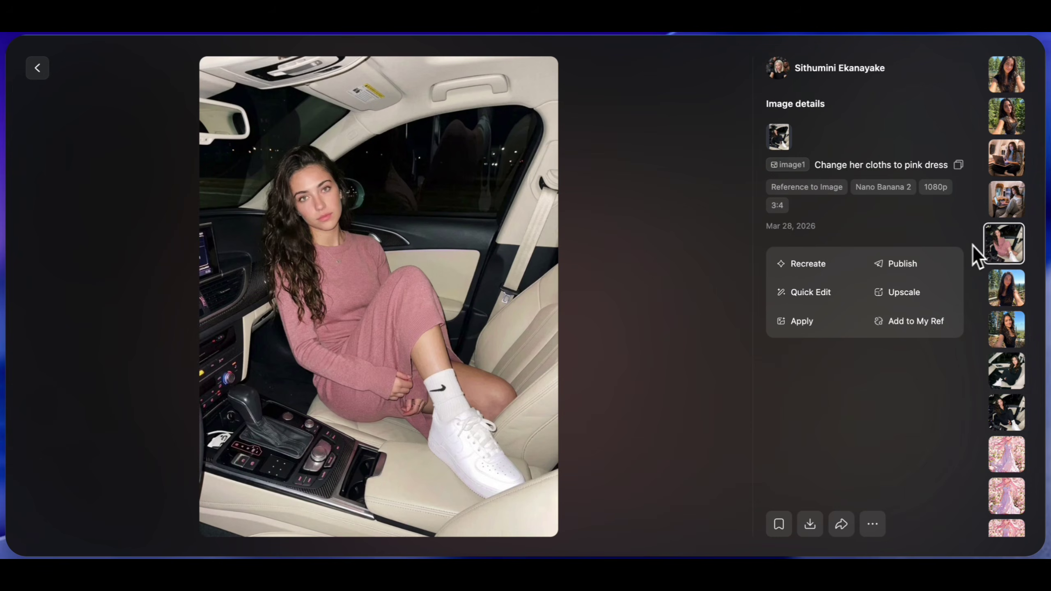
{"action": "left_click", "coordinate": [74, 88]}
Replace the prompt after the Lisa tag with "a beautiful woman in a red dress at a hotel room, daylight." and generate 2 images.
{"action": "left_click_drag", "start_coordinate": [304, 244], "coordinate": [221, 176]}
{"action": "type", "text": "bea"}
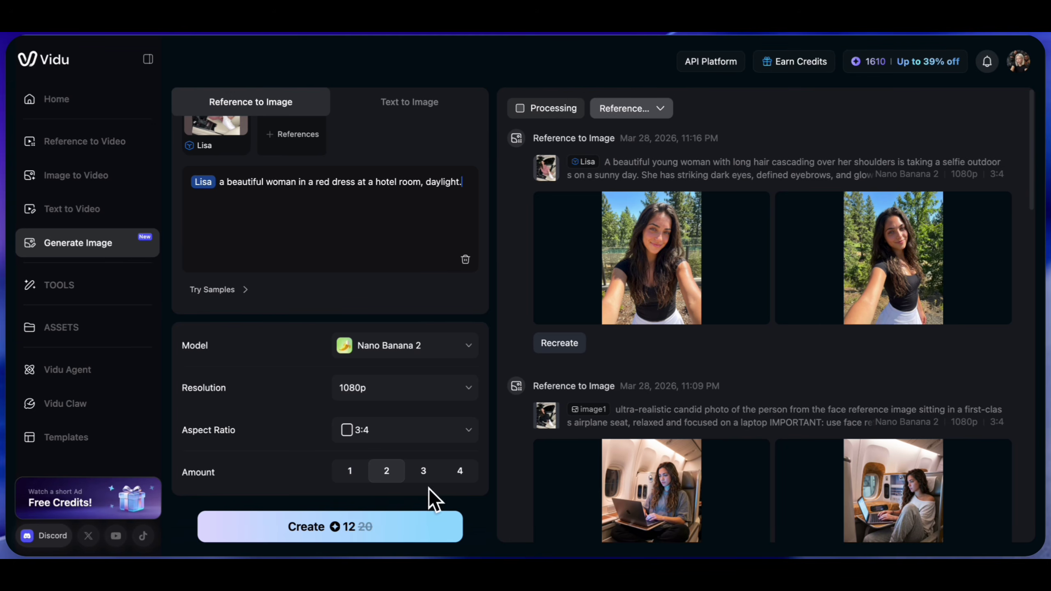
{"action": "left_click", "coordinate": [323, 527]}
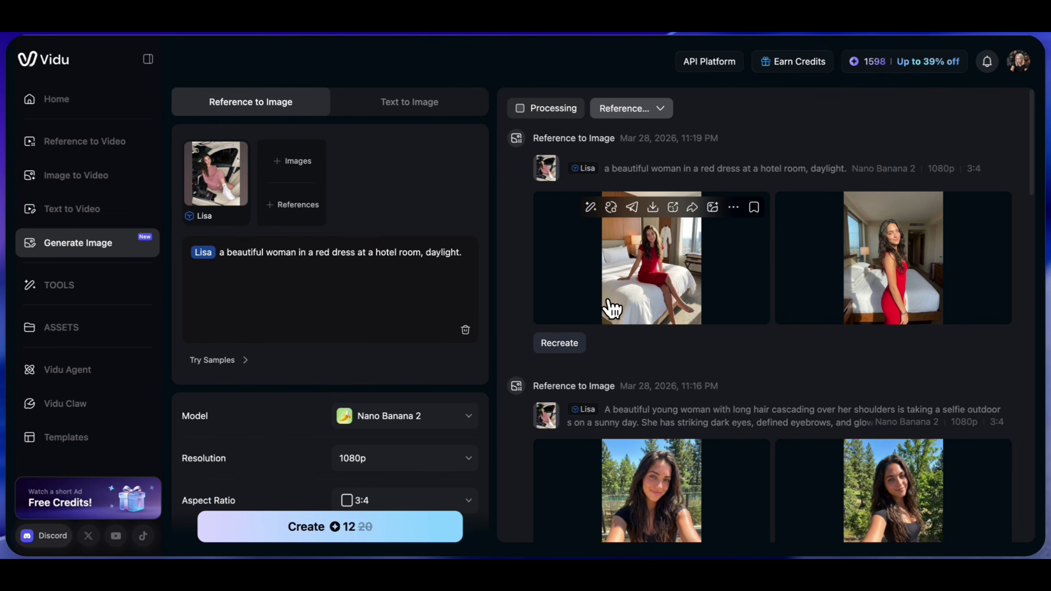
Examine the red dress hotel images and compare the face with the outdoor selfie.
{"action": "left_click", "coordinate": [654, 251]}
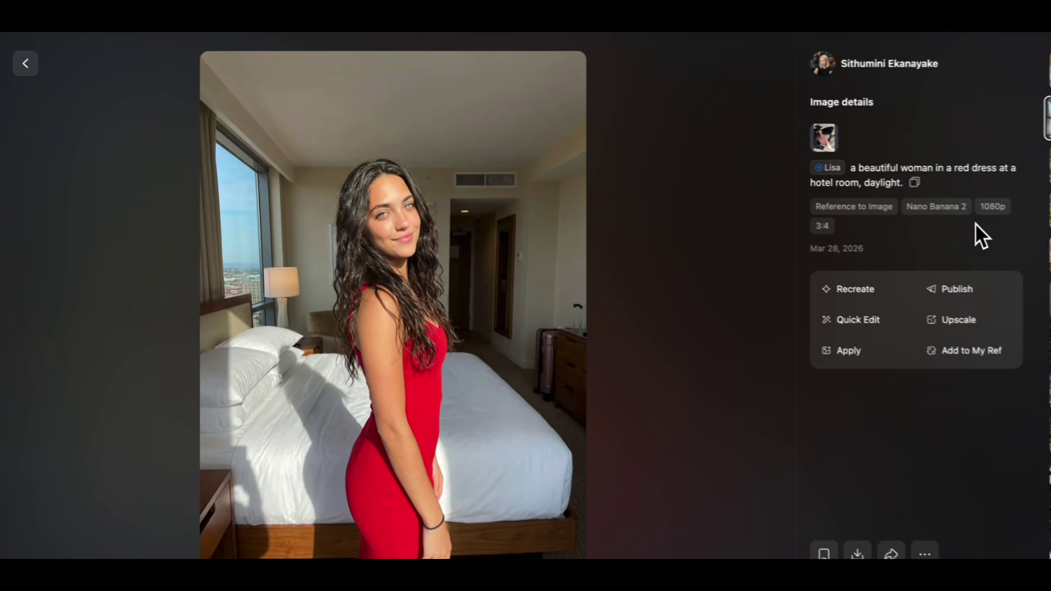
{"action": "key", "text": "Down"}
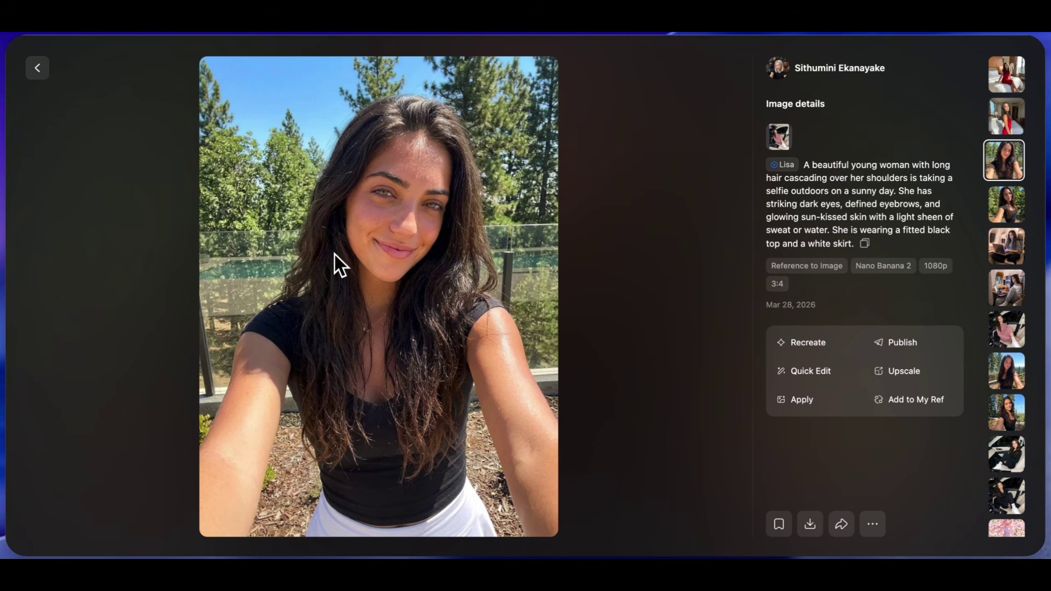
{"action": "key", "text": "Up"}
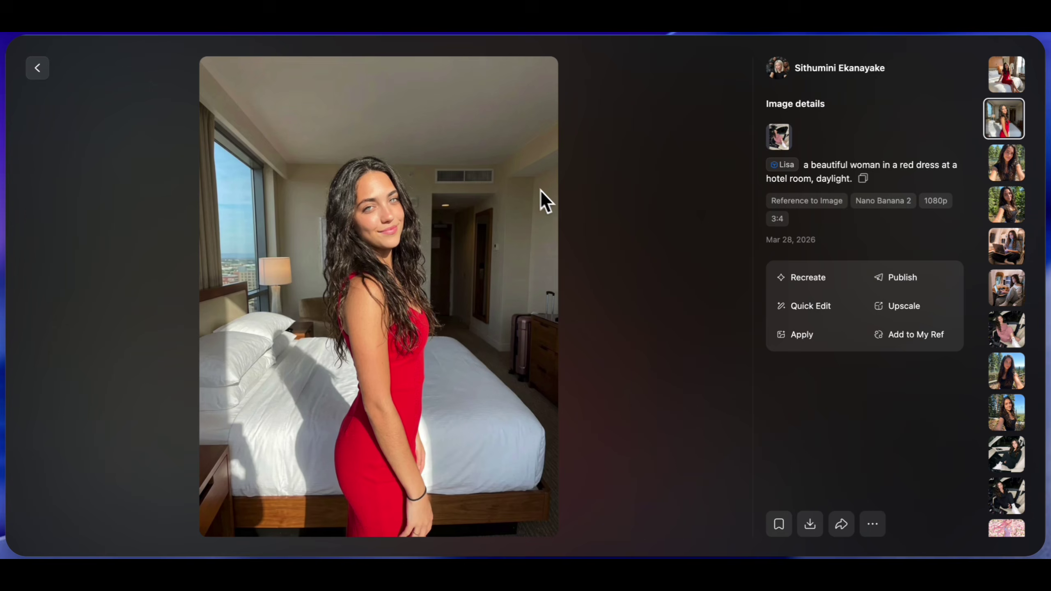
{"action": "left_click", "coordinate": [37, 68]}
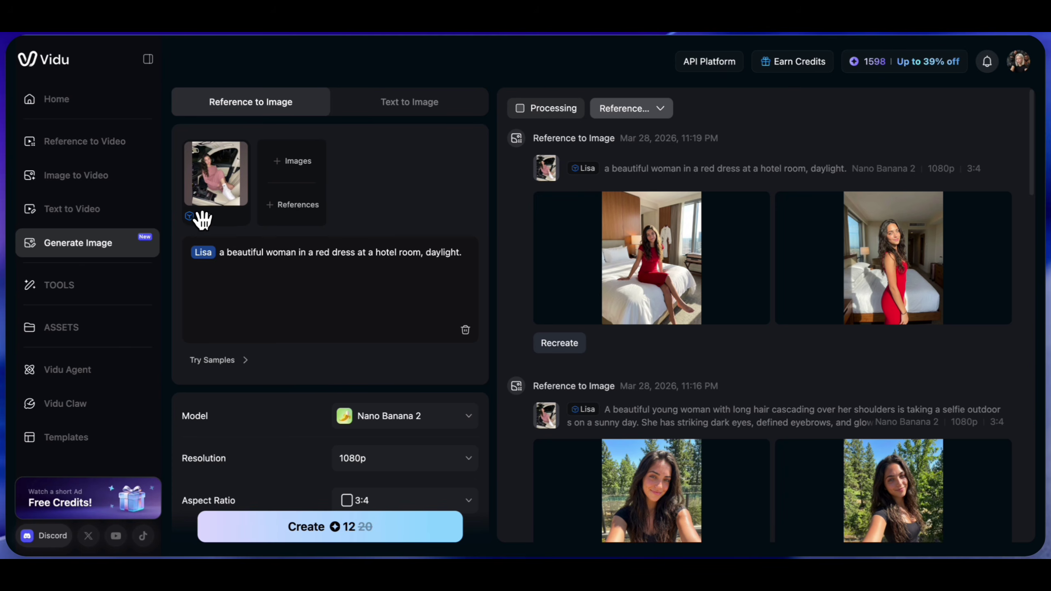
{"action": "left_click", "coordinate": [295, 205]}
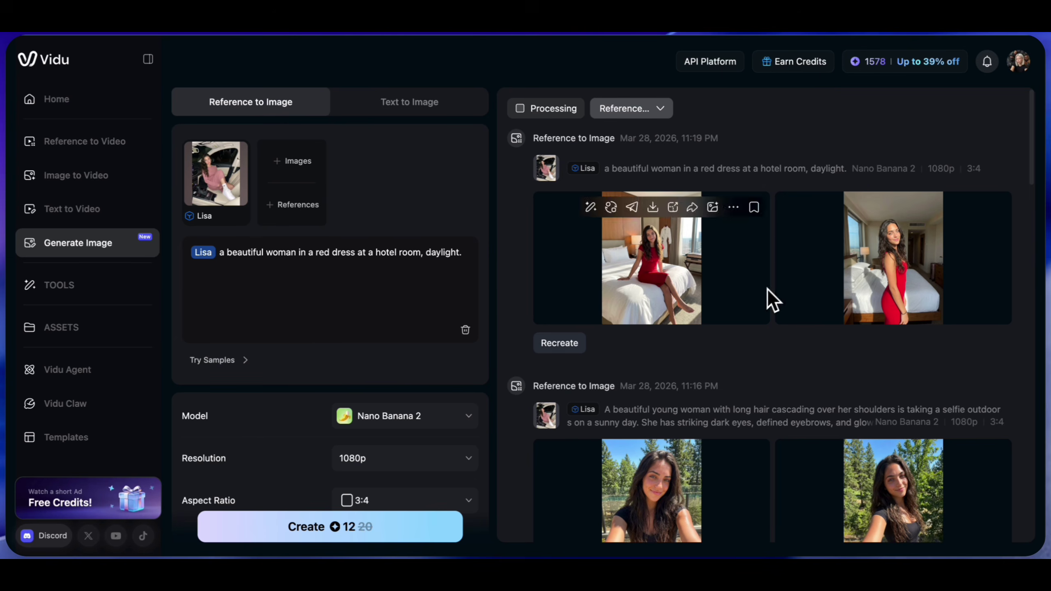
{"action": "left_click_drag", "start_coordinate": [215, 258], "coordinate": [459, 254]}
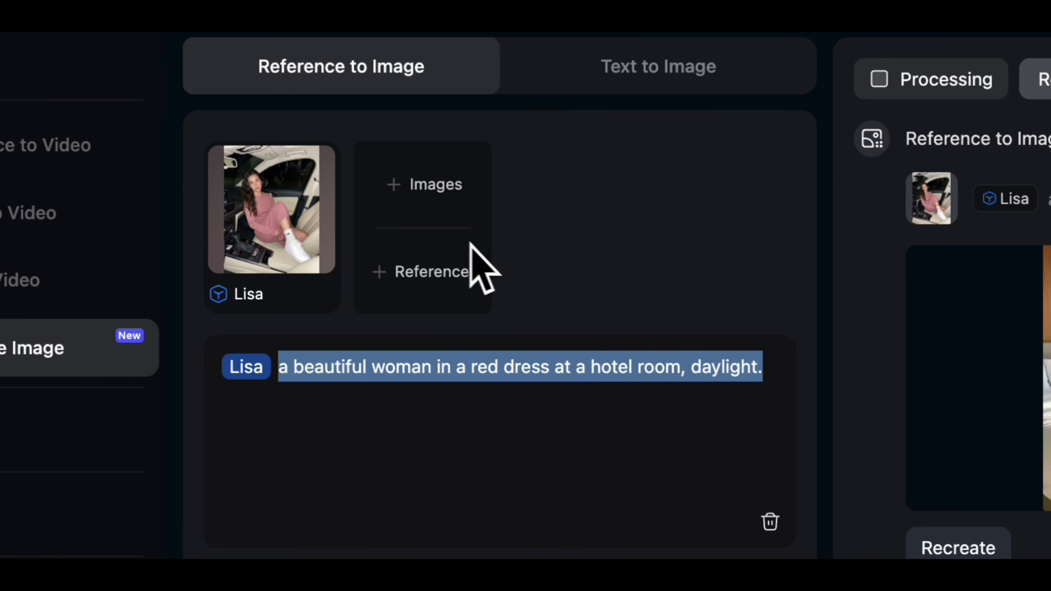
{"action": "left_click", "coordinate": [392, 213]}
Switch to Reference to Video and add the saved Lisa character as an image reference.
{"action": "left_click", "coordinate": [116, 182]}
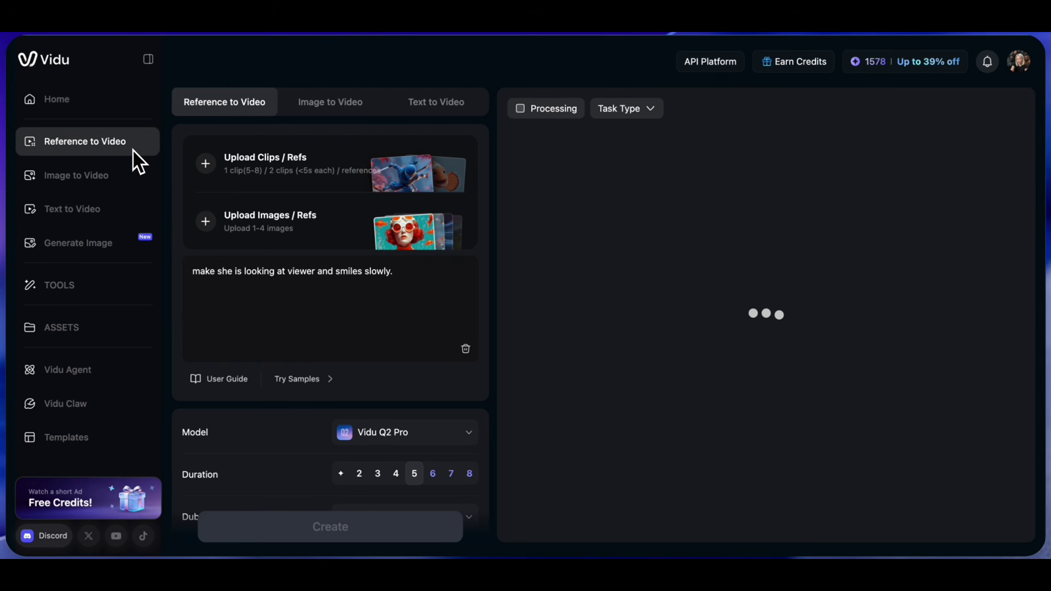
{"action": "left_click", "coordinate": [255, 225]}
{"action": "left_click", "coordinate": [331, 292]}
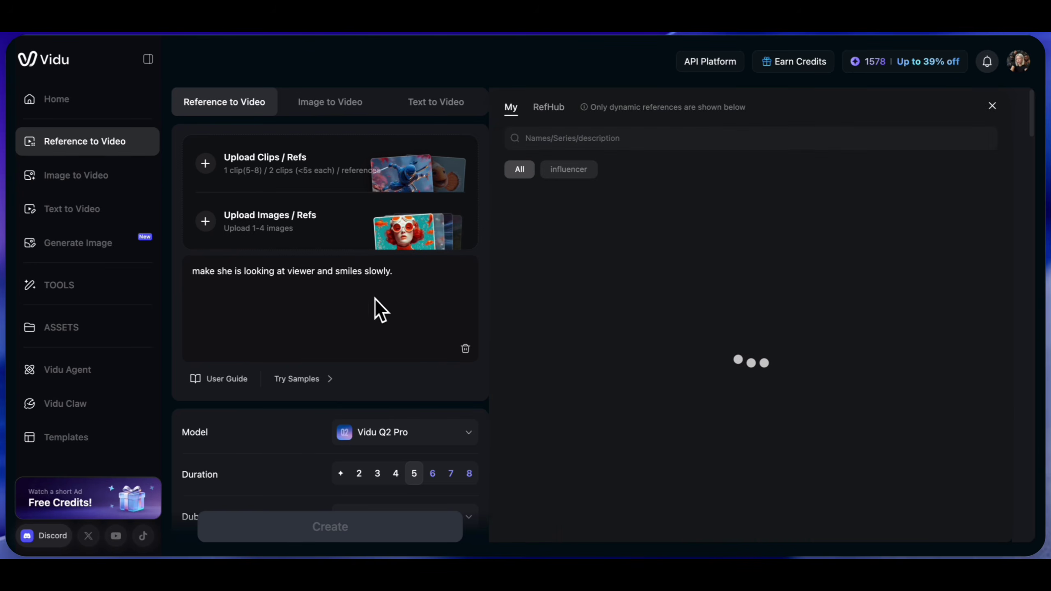
{"action": "left_click", "coordinate": [815, 290]}
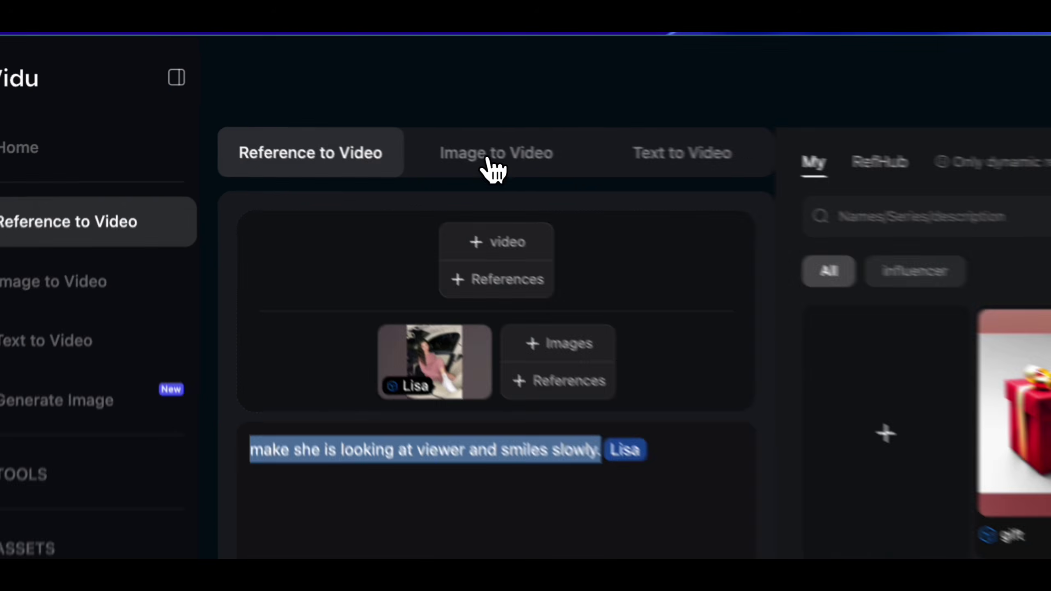
Switch to Image to Video and apply the standing red dress hotel image as the first frame.
{"action": "left_click", "coordinate": [329, 102]}
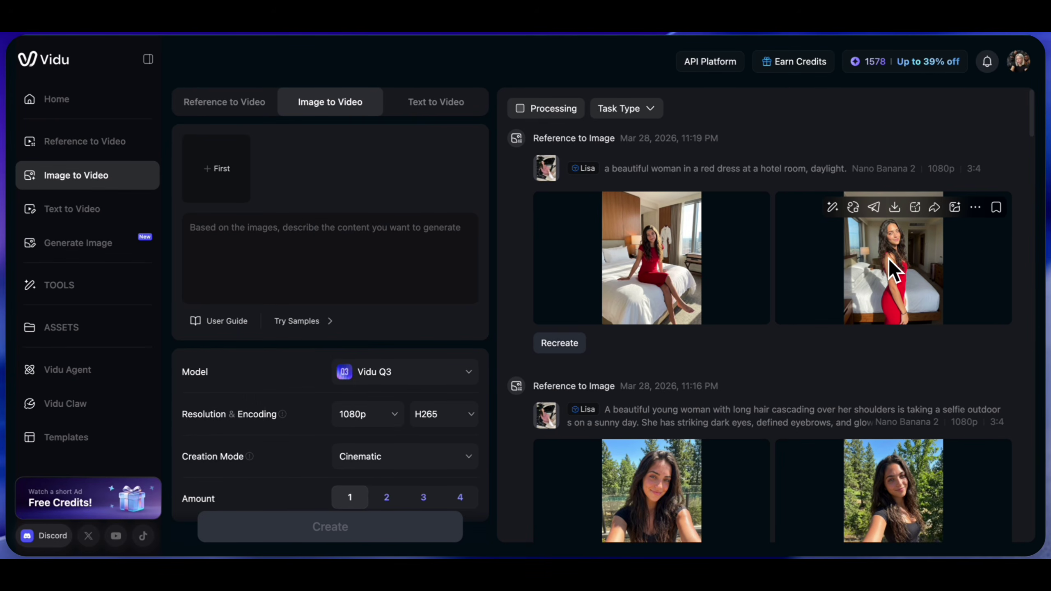
{"action": "left_click", "coordinate": [973, 210]}
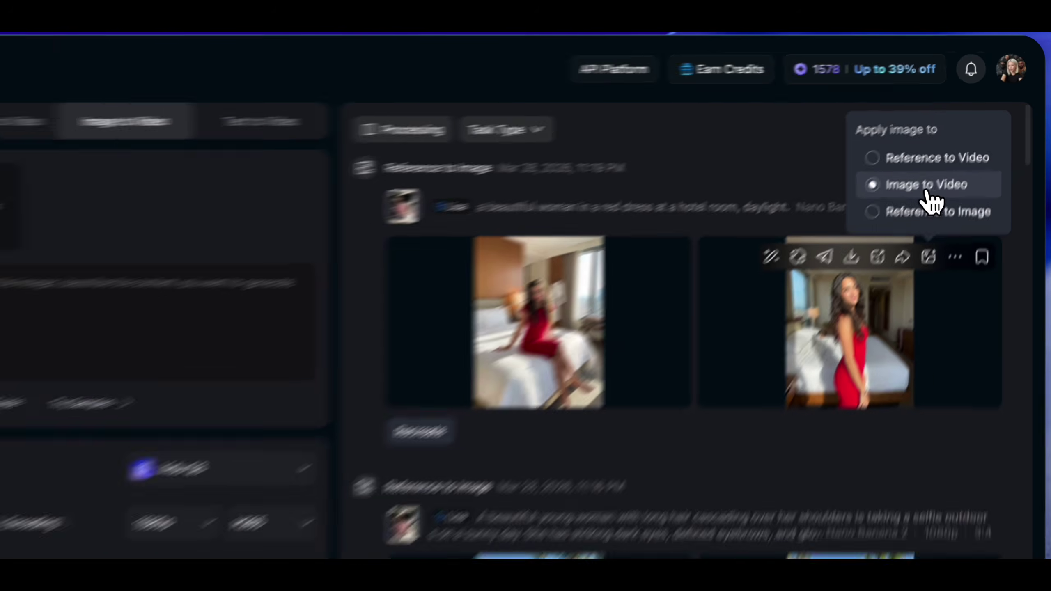
{"action": "left_click", "coordinate": [949, 152]}
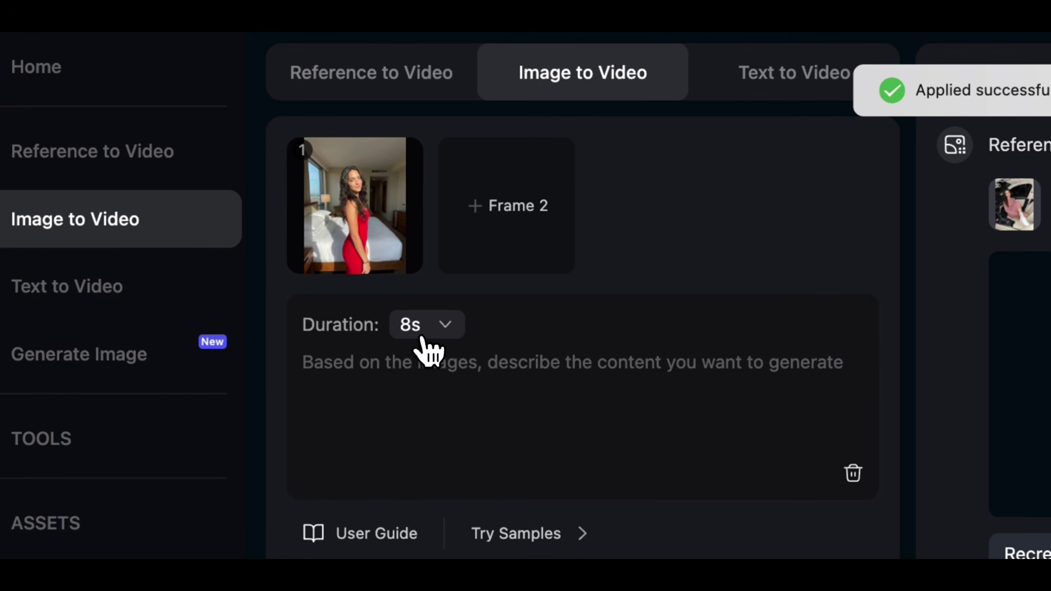
Set the video duration to 5s and enter the prompt "make she is looking at viewer and smiles slowly.".
{"action": "left_click", "coordinate": [416, 331]}
{"action": "left_click", "coordinate": [607, 385]}
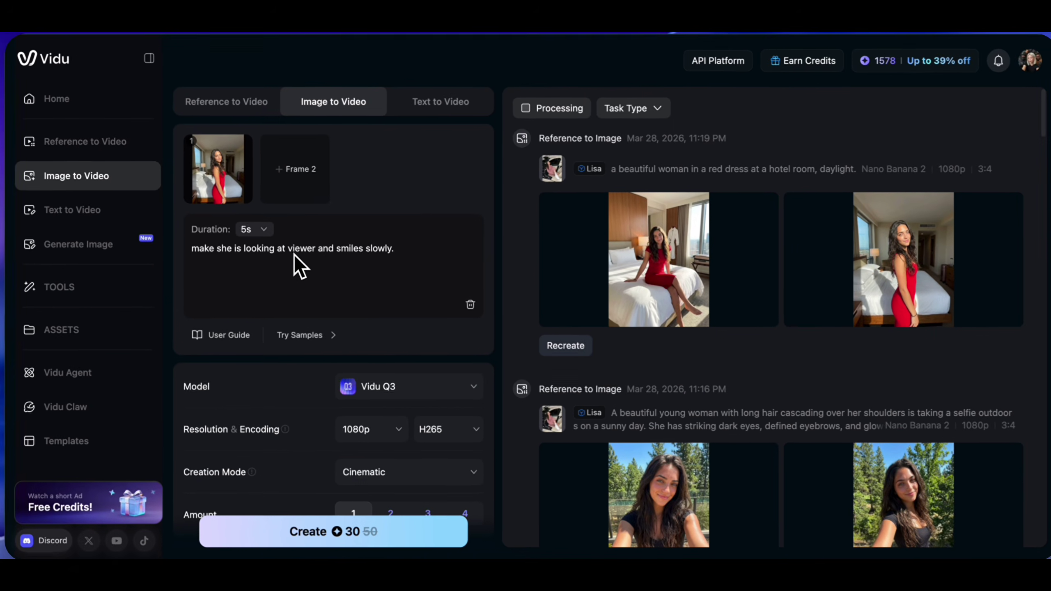
Generate one 1080p video in Cinematic mode with the Vidu Q3 model.
{"action": "scroll", "coordinate": [308, 384], "scroll_direction": "down", "scroll_amount": 1}
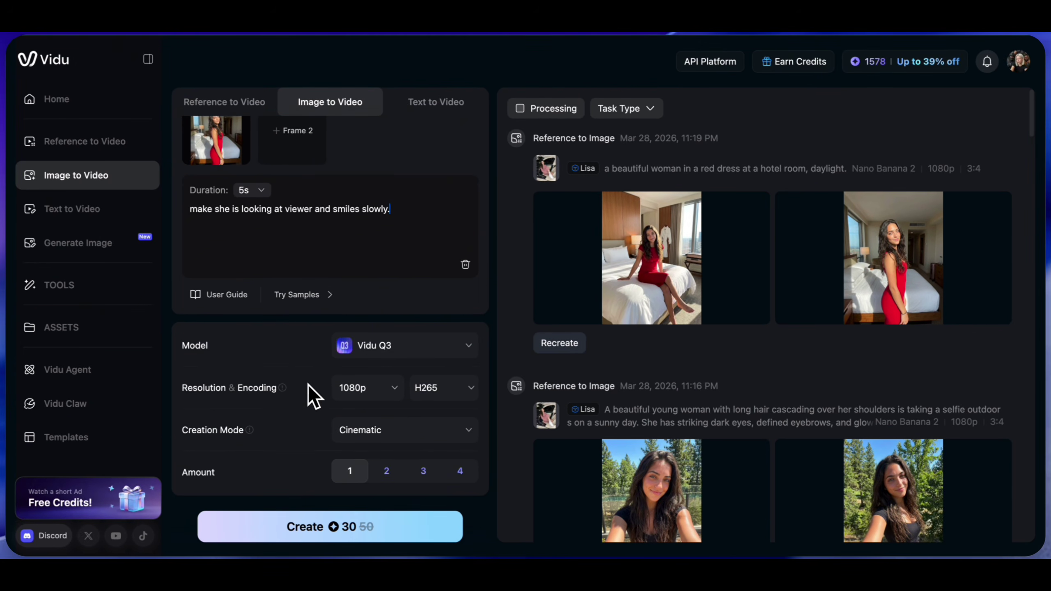
{"action": "left_click", "coordinate": [375, 356]}
{"action": "left_click", "coordinate": [356, 384]}
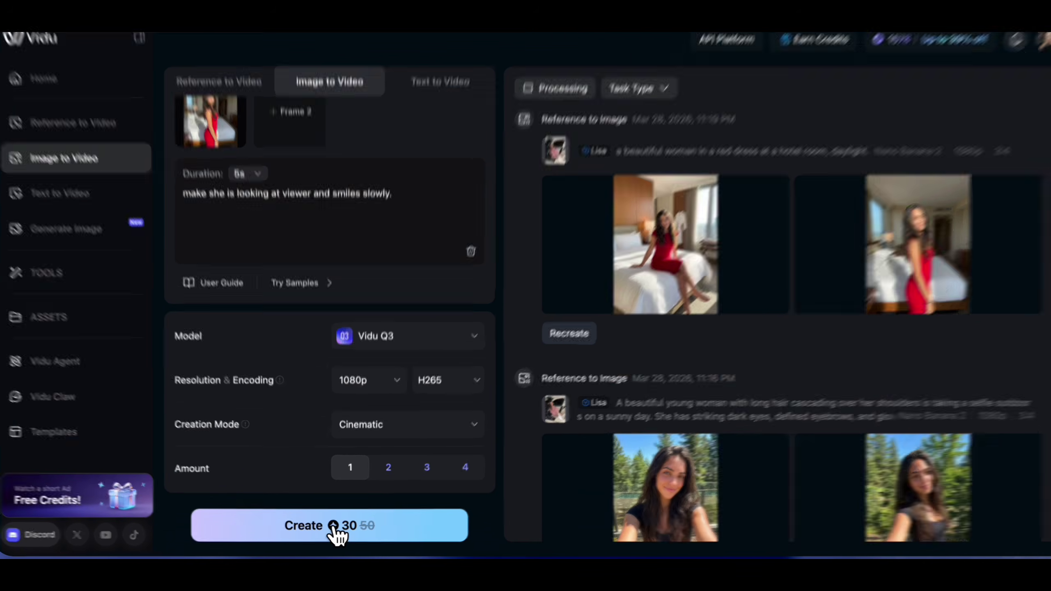
{"action": "left_click", "coordinate": [337, 527]}
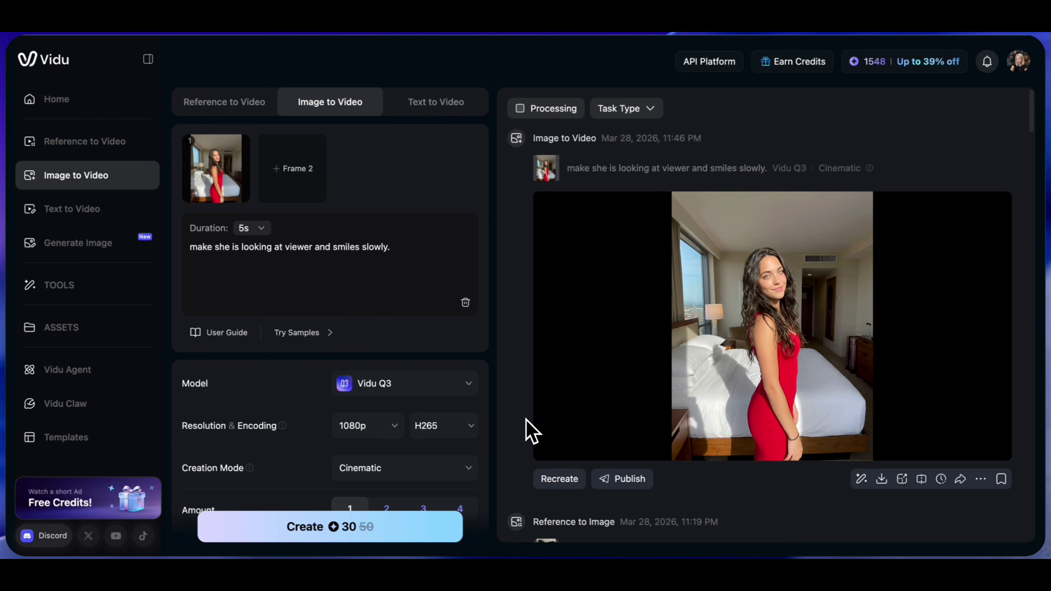
Watch the generated red dress video and view the available duration options for the clip.
{"action": "mouse_move", "coordinate": [624, 401]}
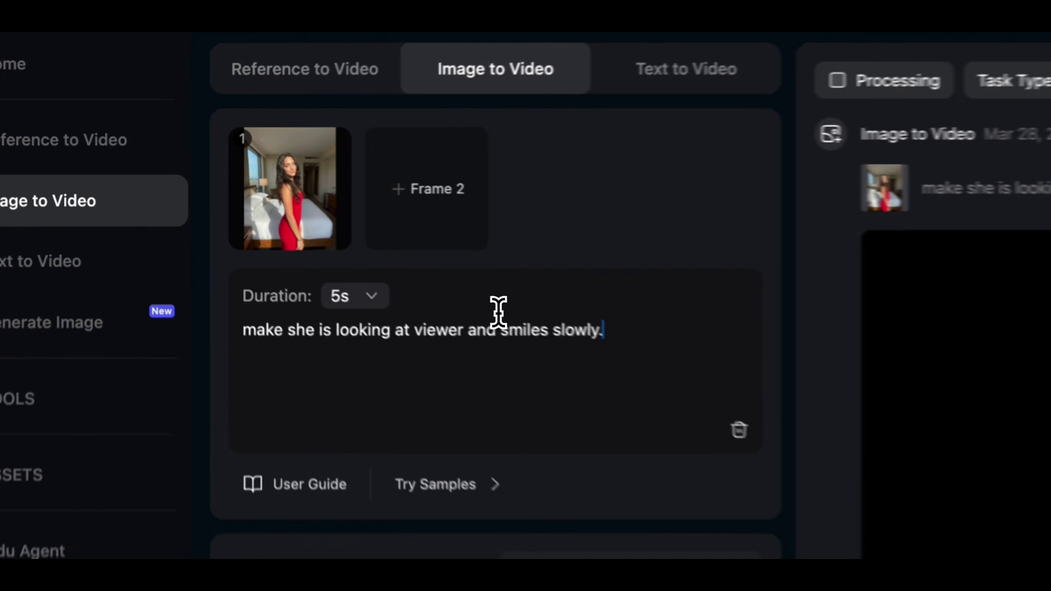
{"action": "triple_click", "coordinate": [324, 245]}
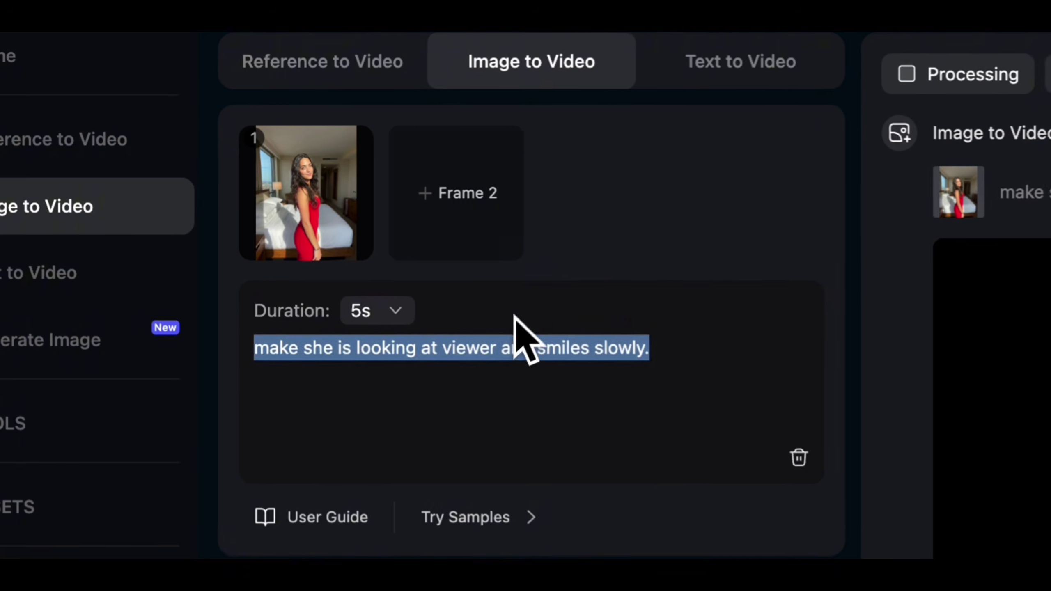
{"action": "left_click", "coordinate": [353, 213]}
{"action": "left_click", "coordinate": [396, 321]}
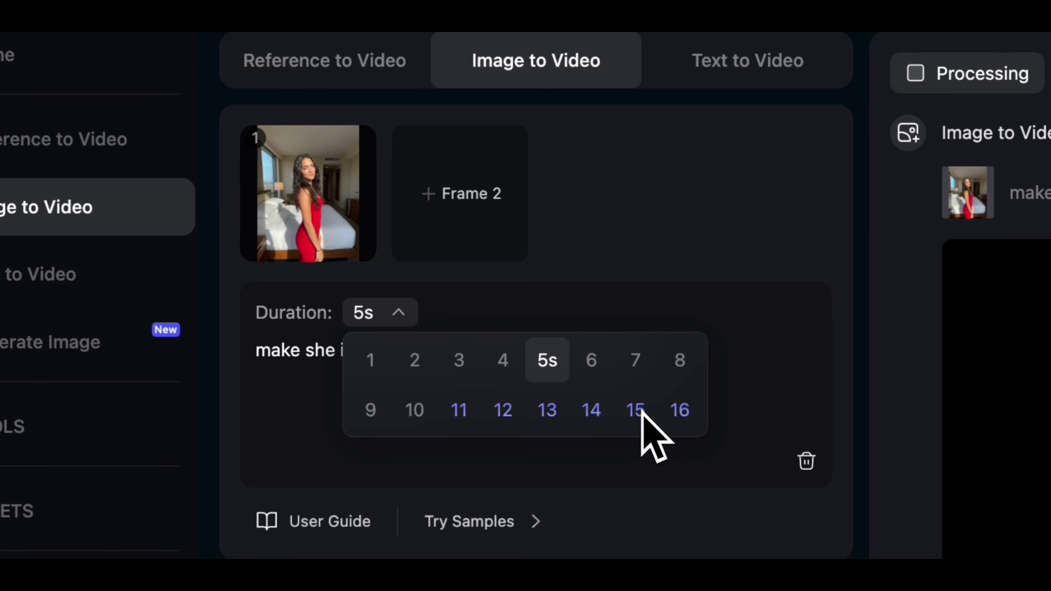
{"action": "left_click", "coordinate": [629, 218]}
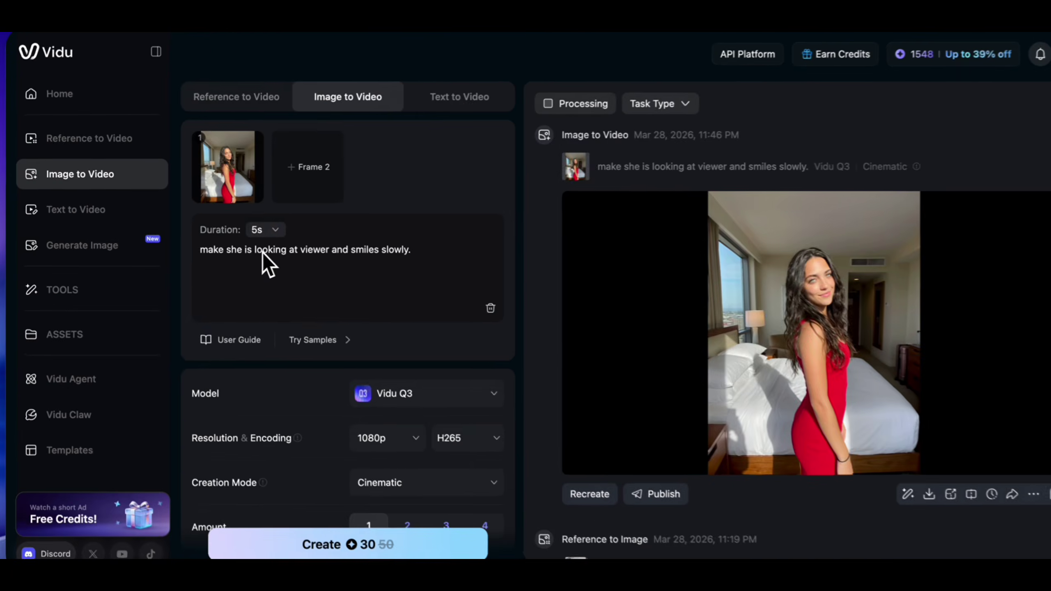
Find the first outdoor selfie among the generated images and apply it to Image to Video.
{"action": "left_click", "coordinate": [112, 264]}
{"action": "scroll", "coordinate": [668, 327], "scroll_direction": "down", "scroll_amount": 5}
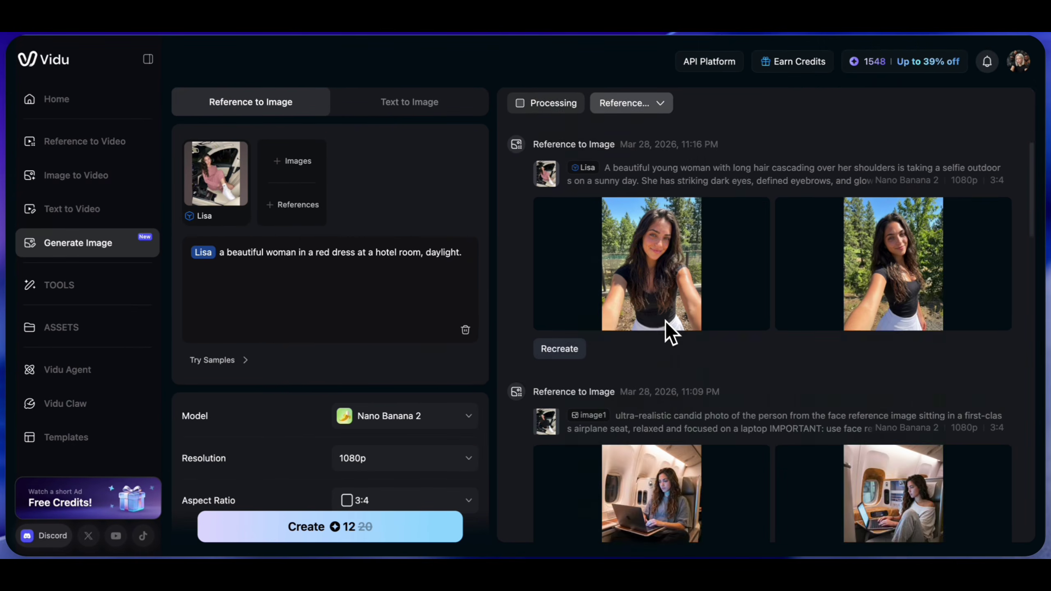
{"action": "scroll", "coordinate": [765, 306], "scroll_direction": "down", "scroll_amount": 4}
{"action": "scroll", "coordinate": [733, 369], "scroll_direction": "up", "scroll_amount": 5}
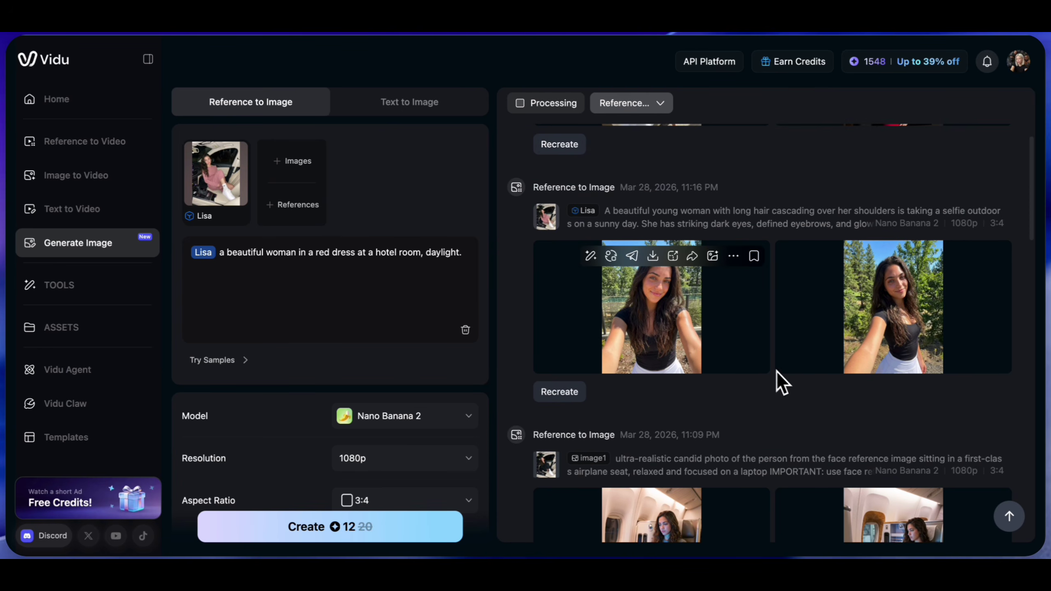
{"action": "left_click", "coordinate": [631, 256]}
{"action": "left_click", "coordinate": [705, 201]}
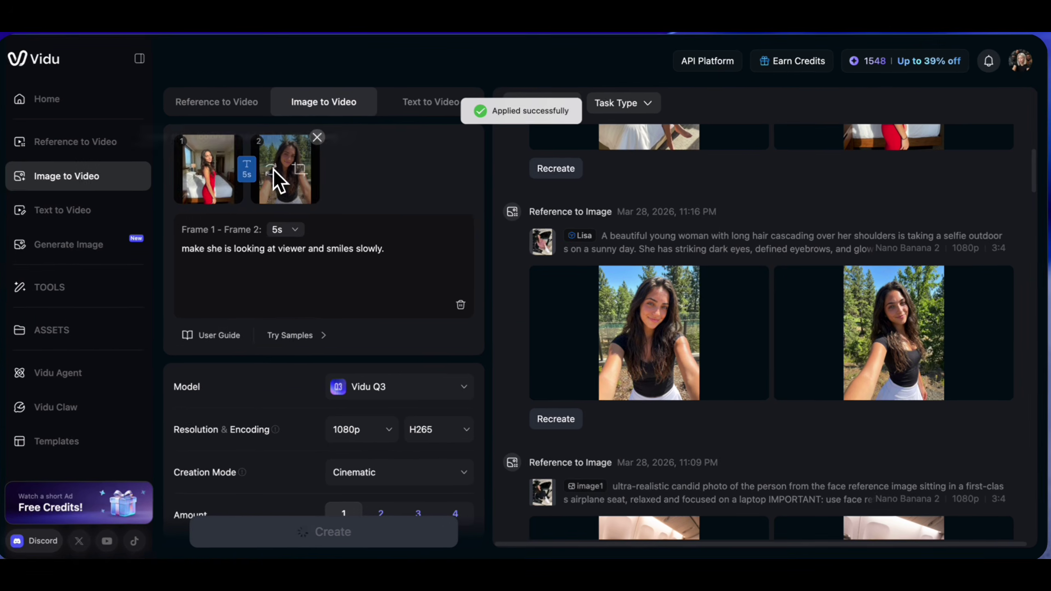
Remove the red dress frame and generate one 5s video from the outdoor selfie with the same smiling prompt.
{"action": "left_click", "coordinate": [240, 138]}
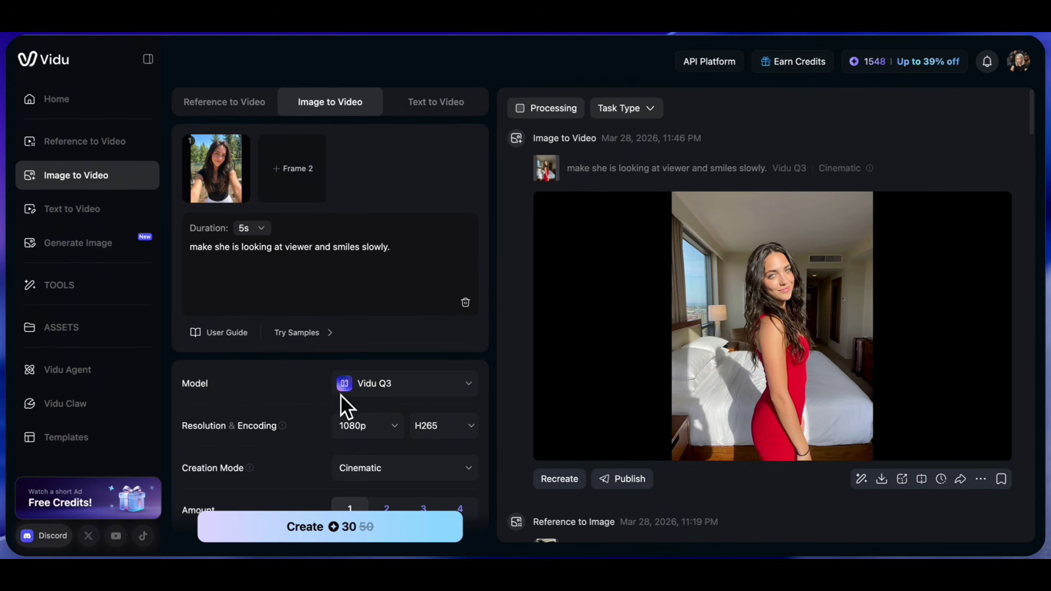
{"action": "scroll", "coordinate": [340, 394], "scroll_direction": "down", "scroll_amount": 1}
{"action": "left_click", "coordinate": [440, 510]}
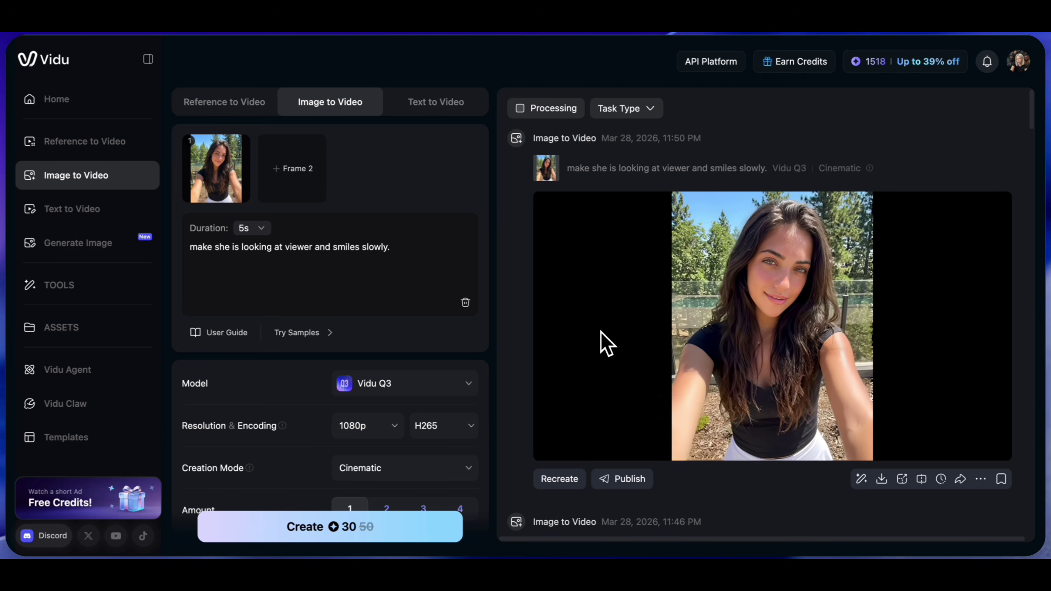
Play the outdoor selfie video and compare it with the red dress hotel video.
{"action": "mouse_move", "coordinate": [598, 323]}
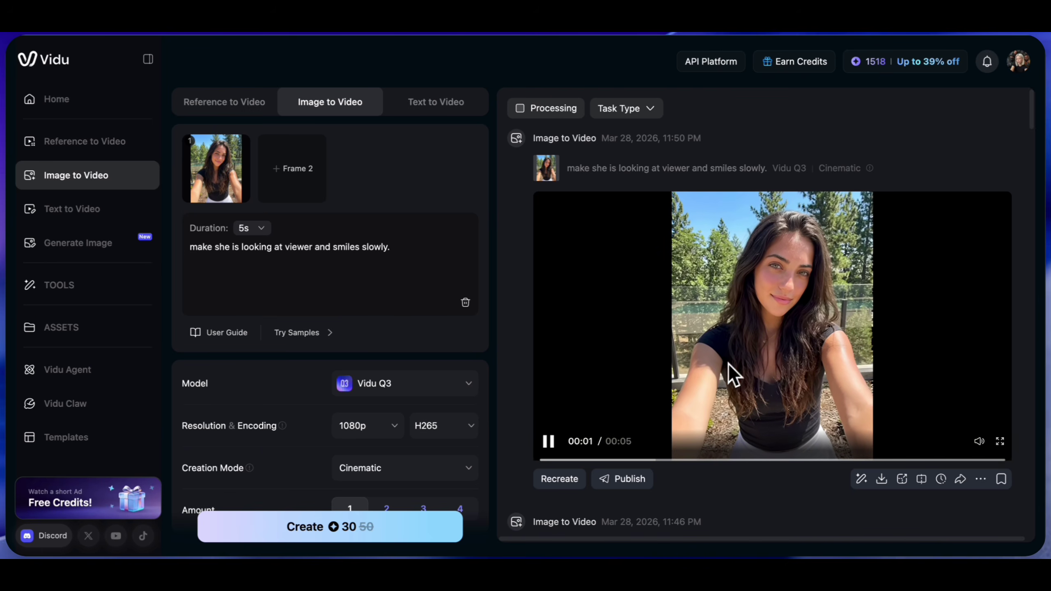
{"action": "scroll", "coordinate": [507, 352], "scroll_direction": "down", "scroll_amount": 4}
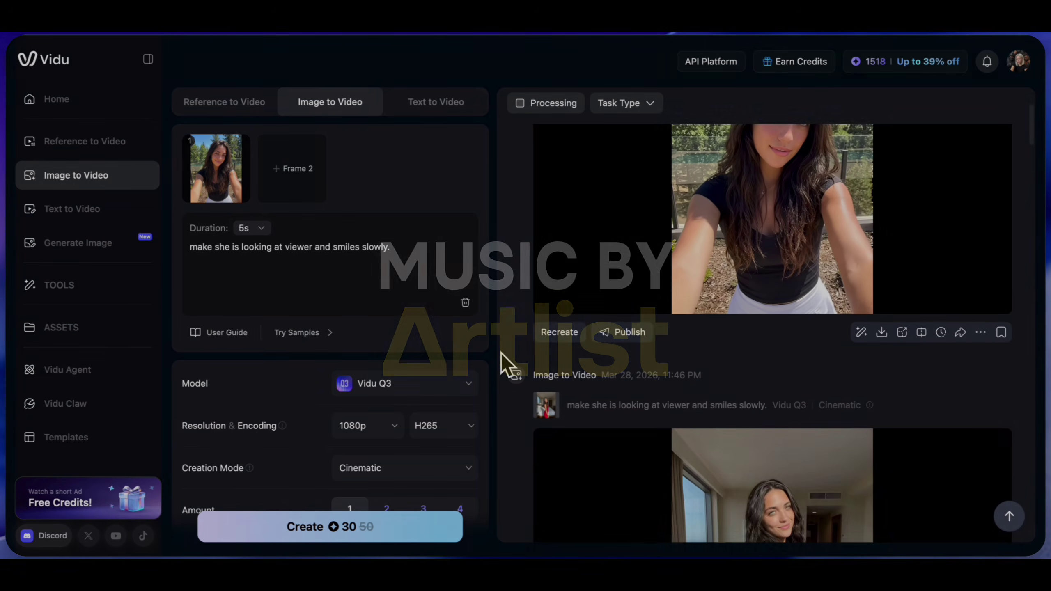
{"action": "scroll", "coordinate": [501, 355], "scroll_direction": "down", "scroll_amount": 6}
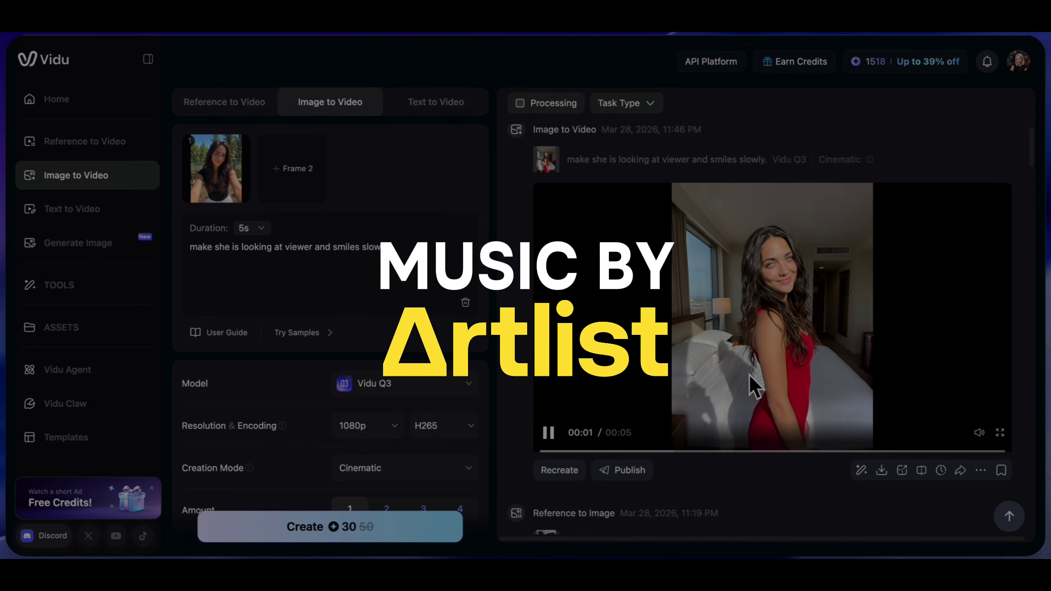
{"action": "scroll", "coordinate": [748, 373], "scroll_direction": "down", "scroll_amount": 5}
{"action": "scroll", "coordinate": [835, 424], "scroll_direction": "up", "scroll_amount": 10}
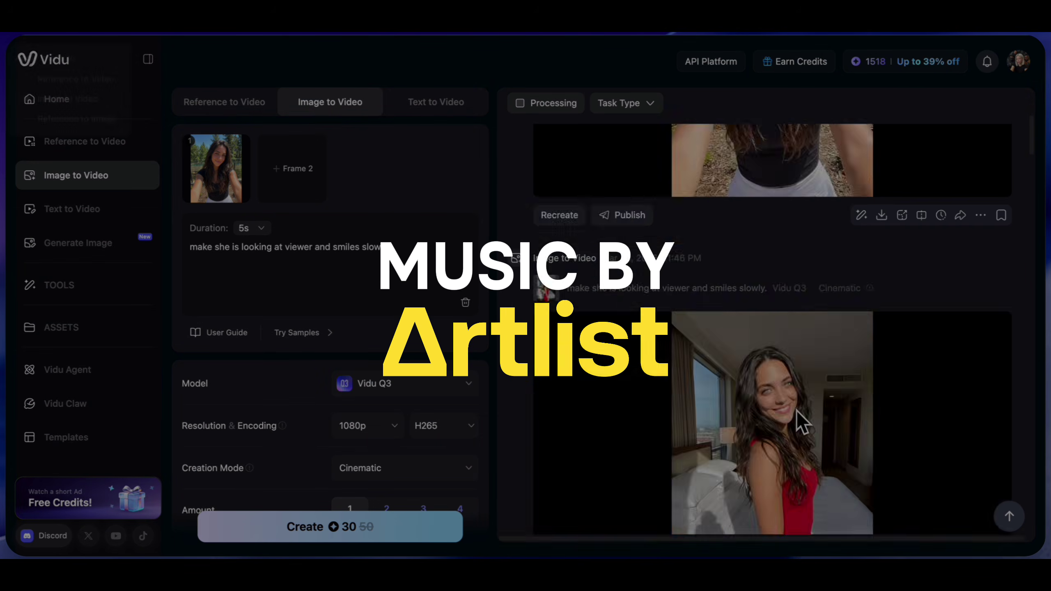